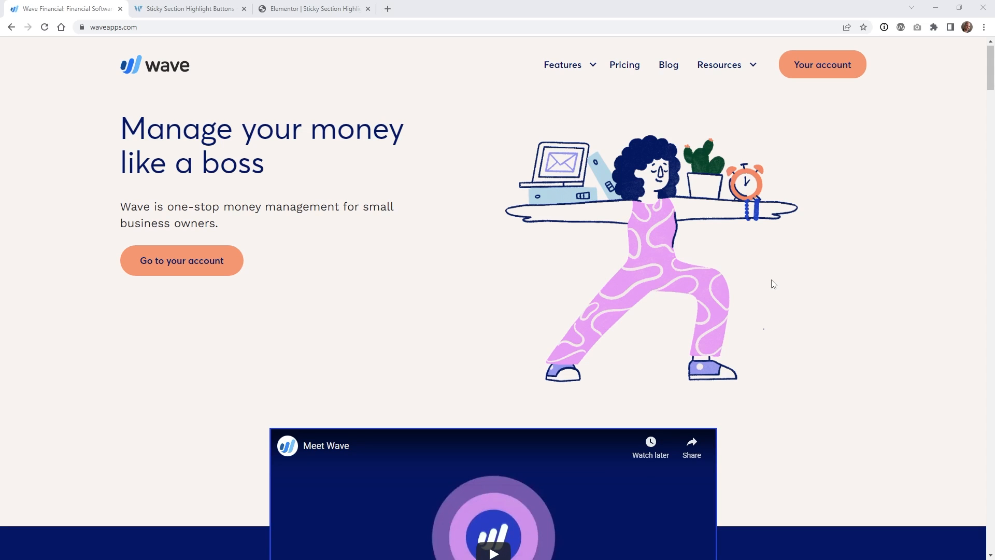
Examine the sticky heading, highlighted buttons and background colour changes in the "Everything you need. Nothing you don't." part of the Wave homepage
{"action": "scroll", "coordinate": [773, 283], "scroll_direction": "down", "scroll_amount": 5}
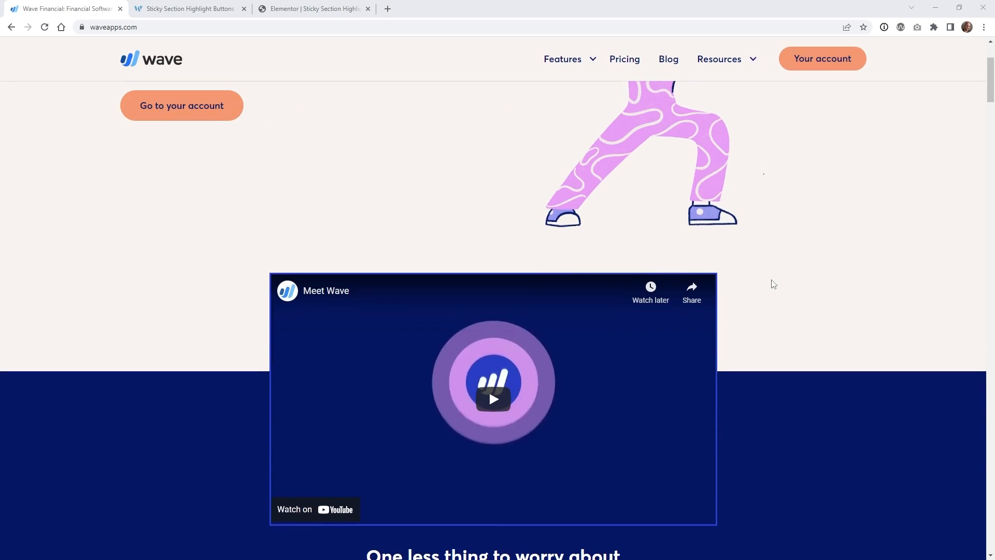
{"action": "scroll", "coordinate": [771, 280], "scroll_direction": "down", "scroll_amount": 6}
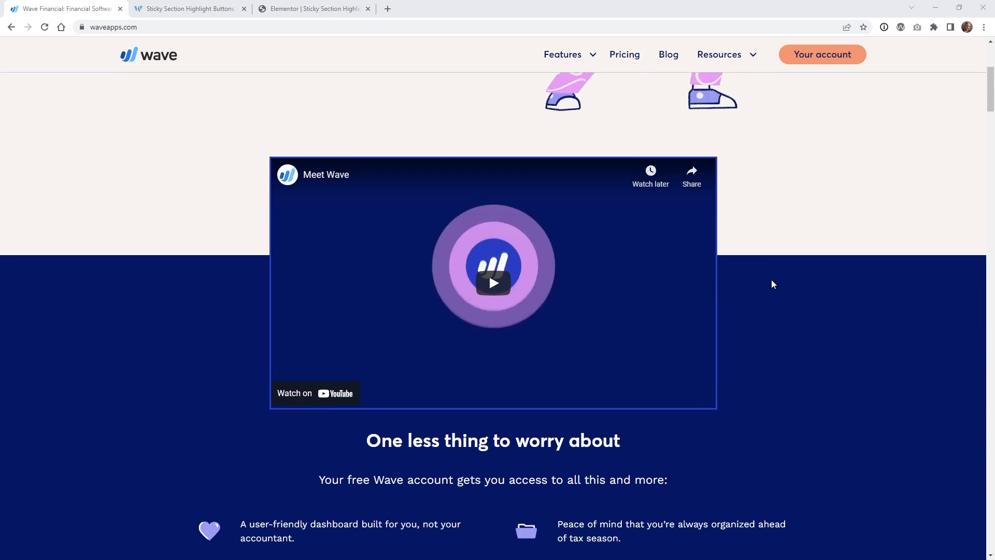
{"action": "scroll", "coordinate": [773, 285], "scroll_direction": "down", "scroll_amount": 5}
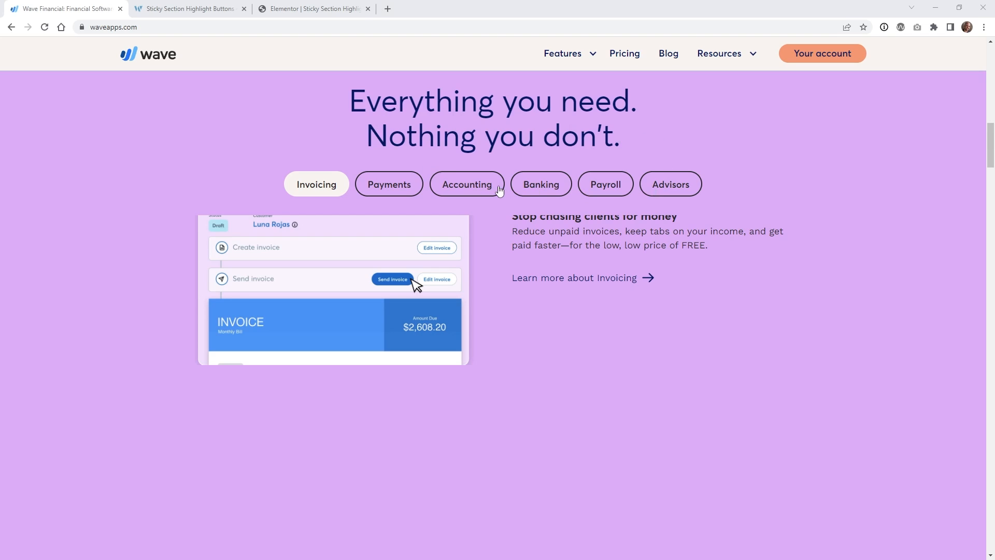
{"action": "scroll", "coordinate": [722, 261], "scroll_direction": "down", "scroll_amount": 3}
{"action": "scroll", "coordinate": [722, 261], "scroll_direction": "down", "scroll_amount": 3}
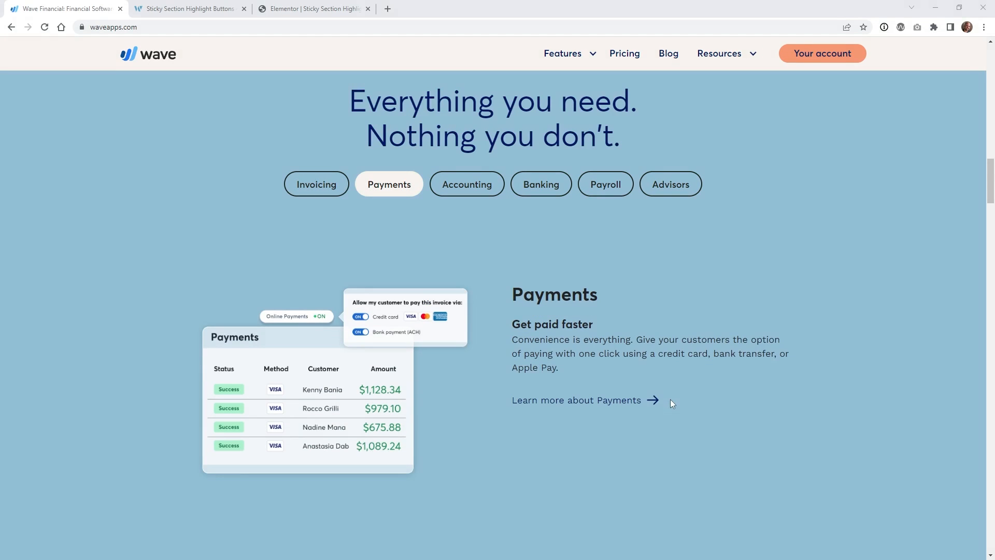
{"action": "scroll", "coordinate": [399, 189], "scroll_direction": "down", "scroll_amount": 3}
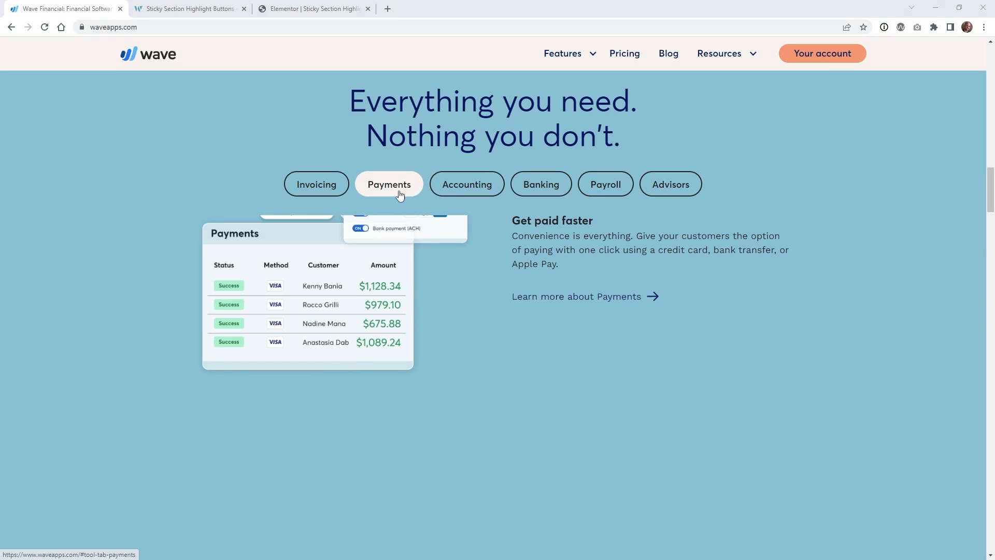
{"action": "scroll", "coordinate": [591, 260], "scroll_direction": "down", "scroll_amount": 6}
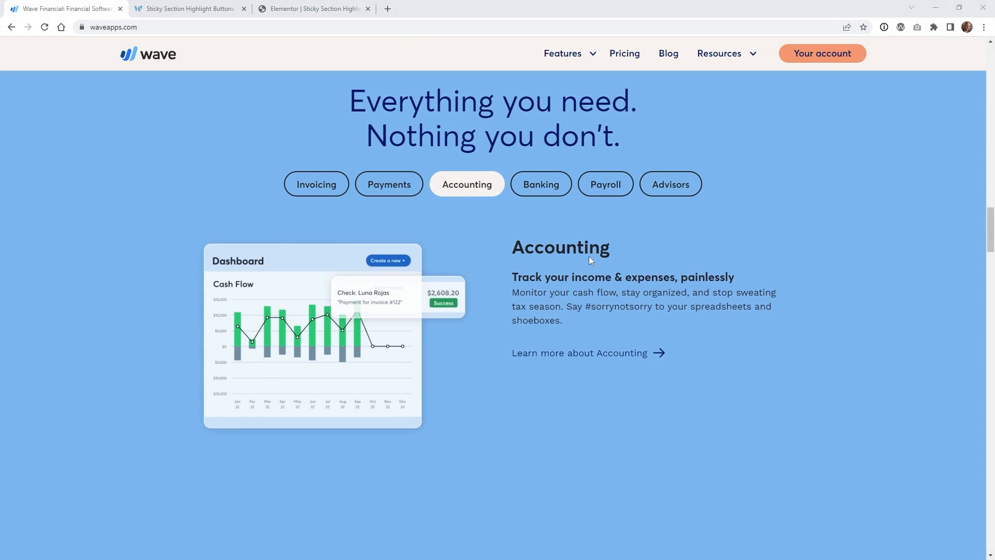
{"action": "scroll", "coordinate": [591, 260], "scroll_direction": "down", "scroll_amount": 5}
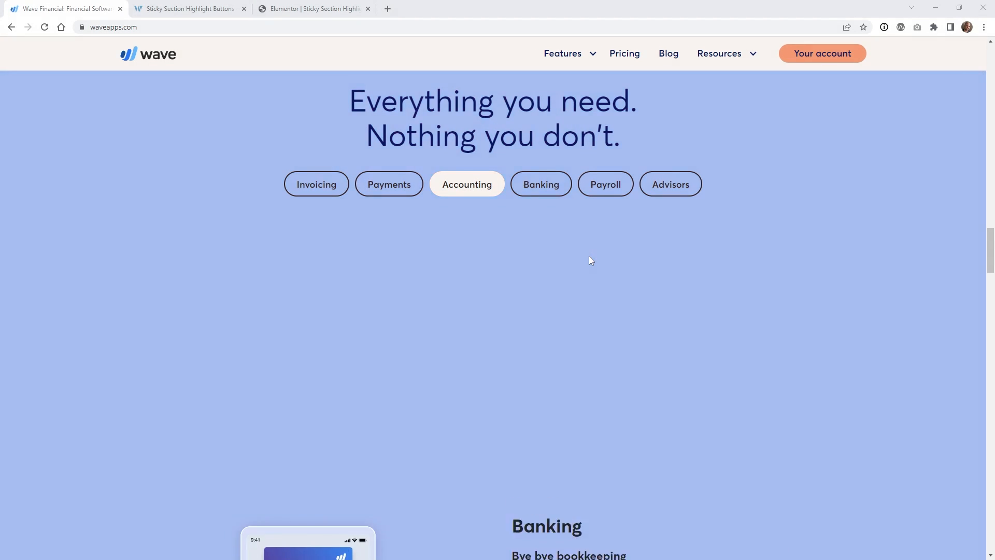
{"action": "scroll", "coordinate": [591, 260], "scroll_direction": "down", "scroll_amount": 1}
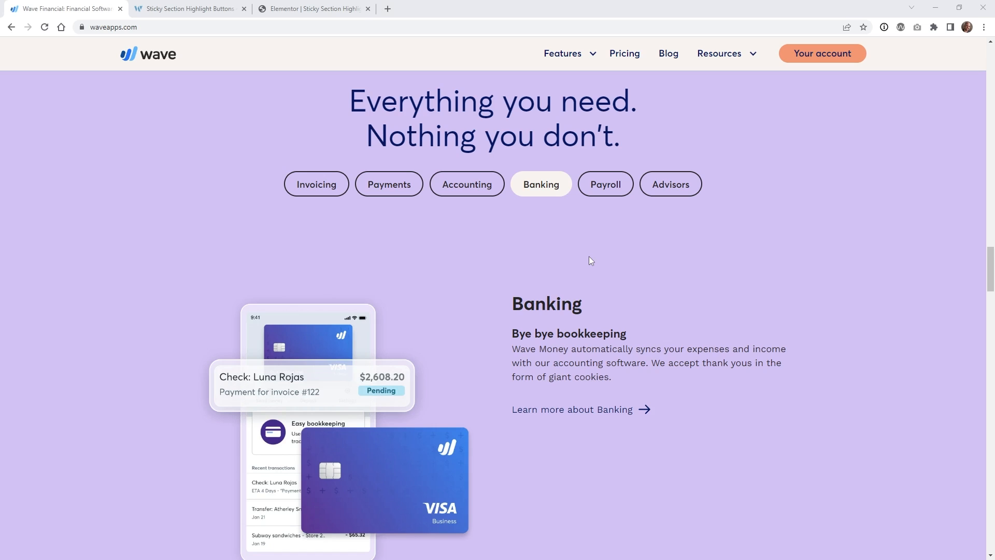
{"action": "scroll", "coordinate": [609, 257], "scroll_direction": "down", "scroll_amount": 4}
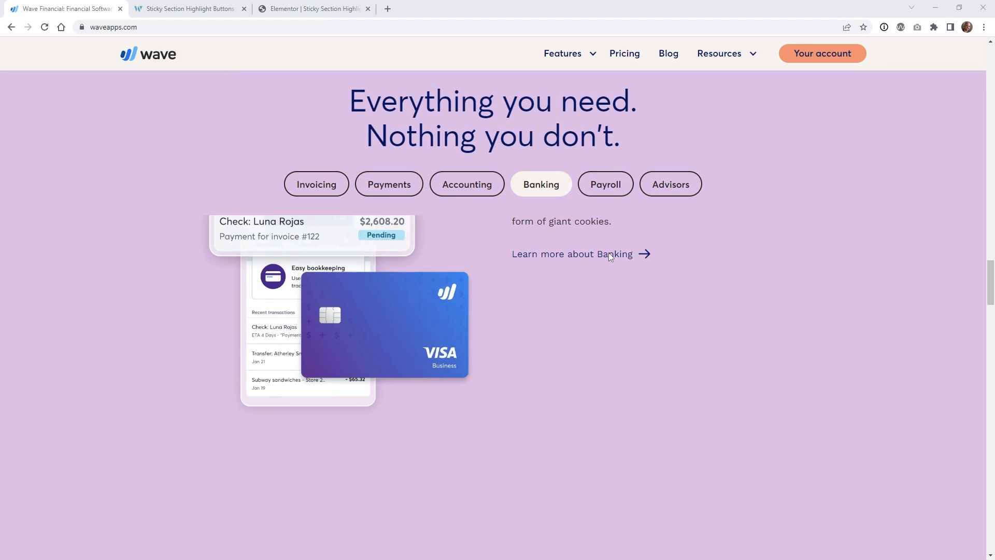
{"action": "scroll", "coordinate": [609, 257], "scroll_direction": "down", "scroll_amount": 3}
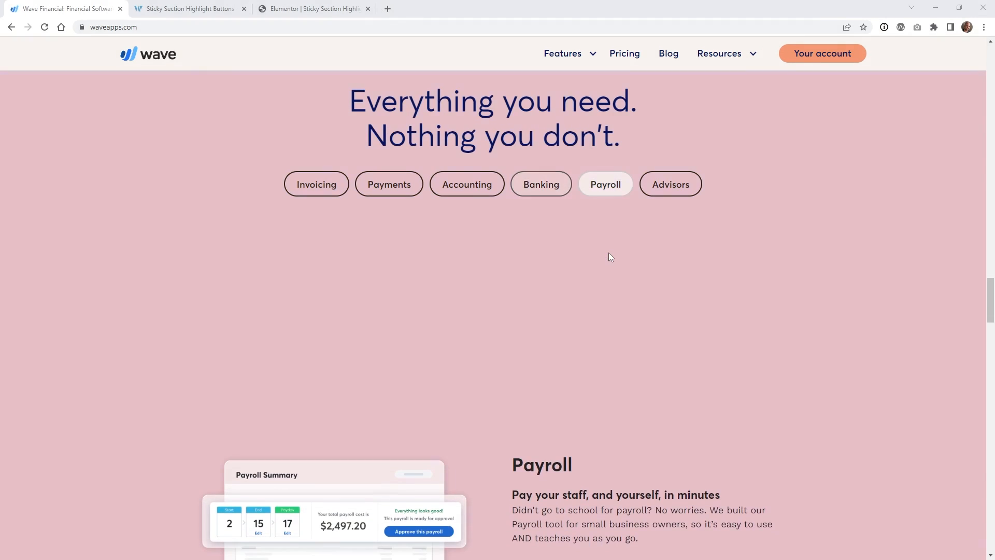
{"action": "scroll", "coordinate": [609, 257], "scroll_direction": "down", "scroll_amount": 3}
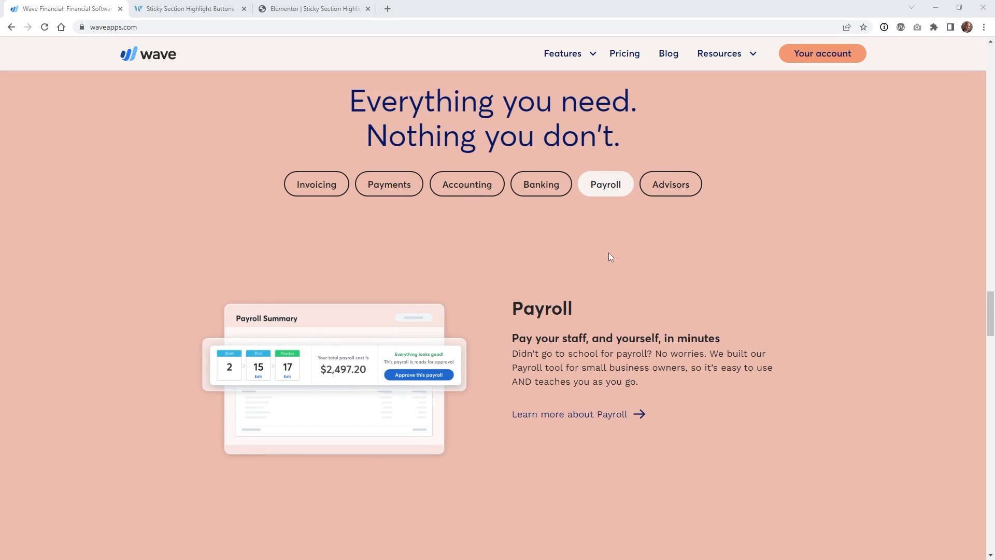
{"action": "scroll", "coordinate": [609, 257], "scroll_direction": "down", "scroll_amount": 4}
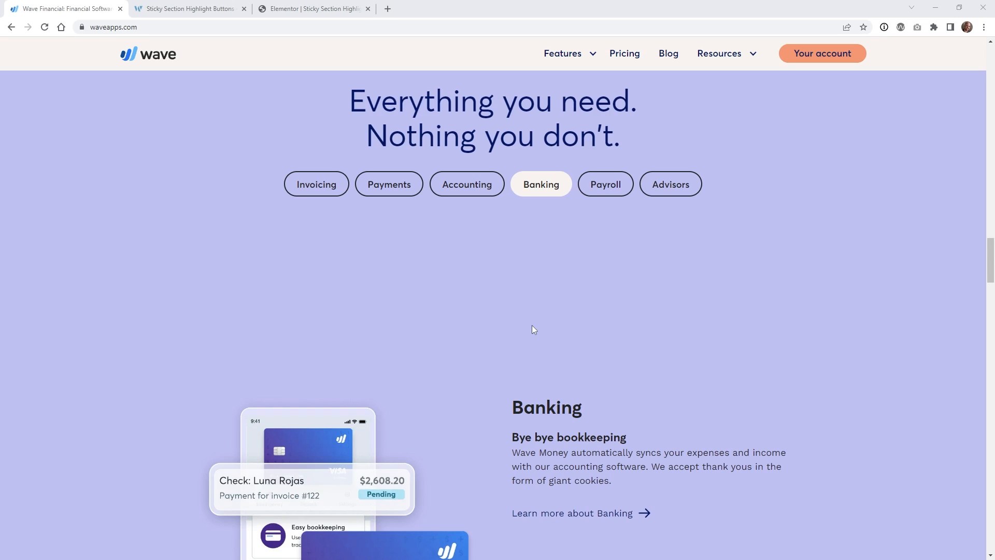
{"action": "scroll", "coordinate": [532, 326], "scroll_direction": "down", "scroll_amount": 4}
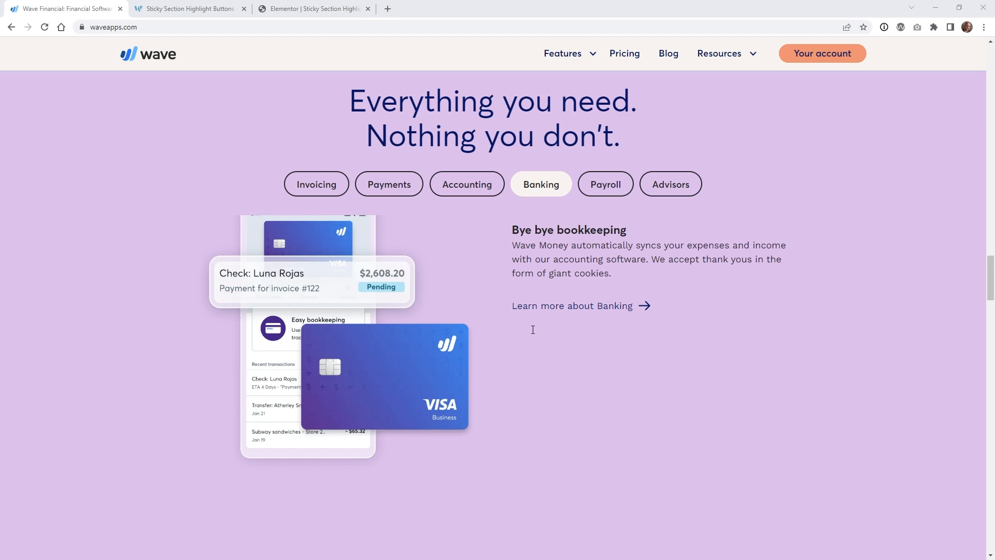
Switch to the Sticky Section Highlight Buttons demo page and examine its sticky heading, button highlights and background colours across Sections 1 to 4
{"action": "key", "text": "ctrl+Tab"}
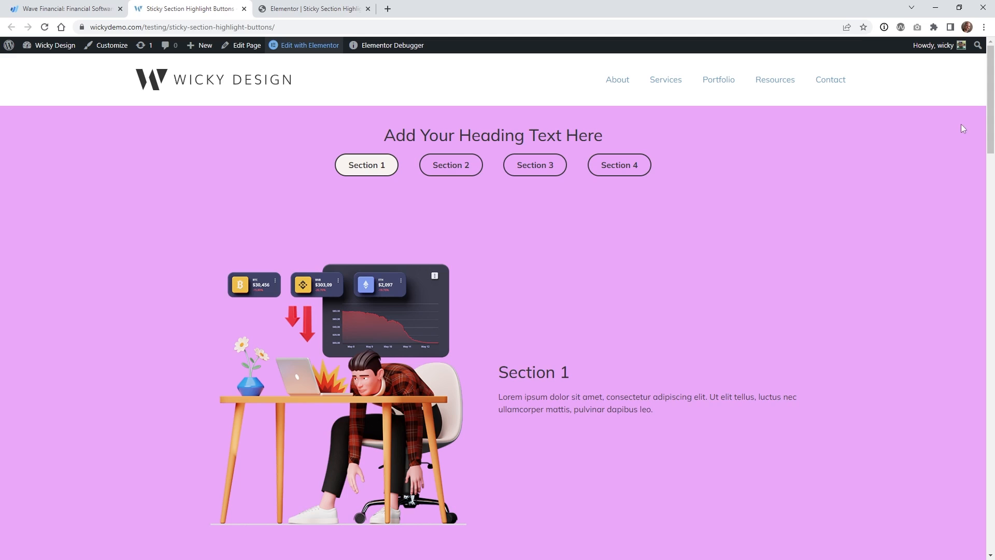
{"action": "scroll", "coordinate": [572, 81], "scroll_direction": "down", "scroll_amount": 1}
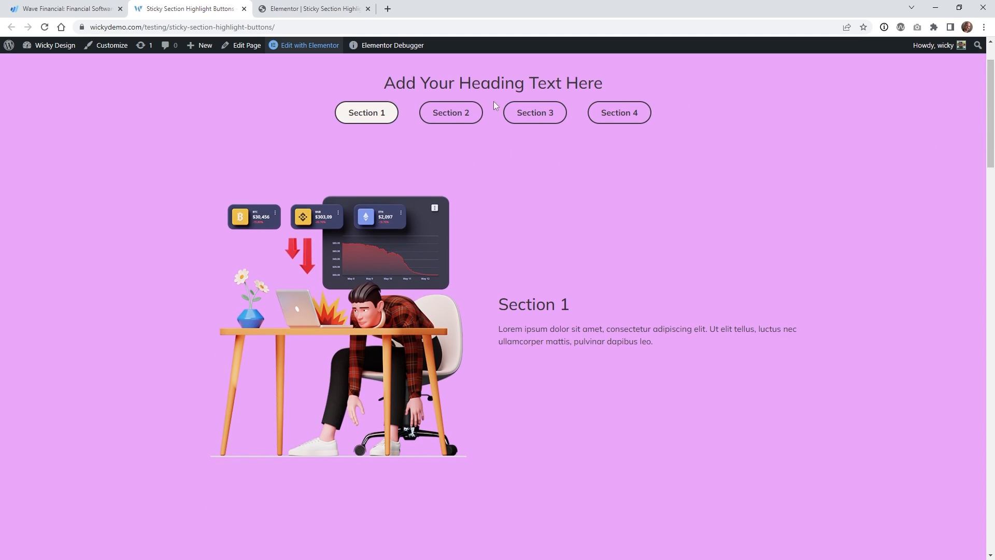
{"action": "left_click_drag", "start_coordinate": [987, 140], "coordinate": [975, 203]}
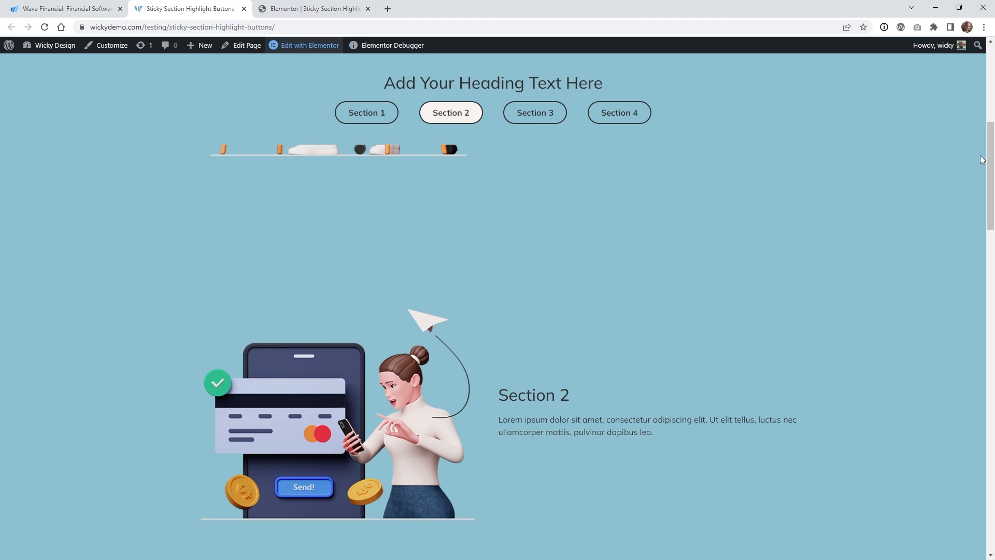
{"action": "left_click_drag", "start_coordinate": [990, 161], "coordinate": [987, 452]}
{"action": "scroll", "coordinate": [839, 254], "scroll_direction": "up", "scroll_amount": 9}
{"action": "scroll", "coordinate": [839, 254], "scroll_direction": "up", "scroll_amount": 5}
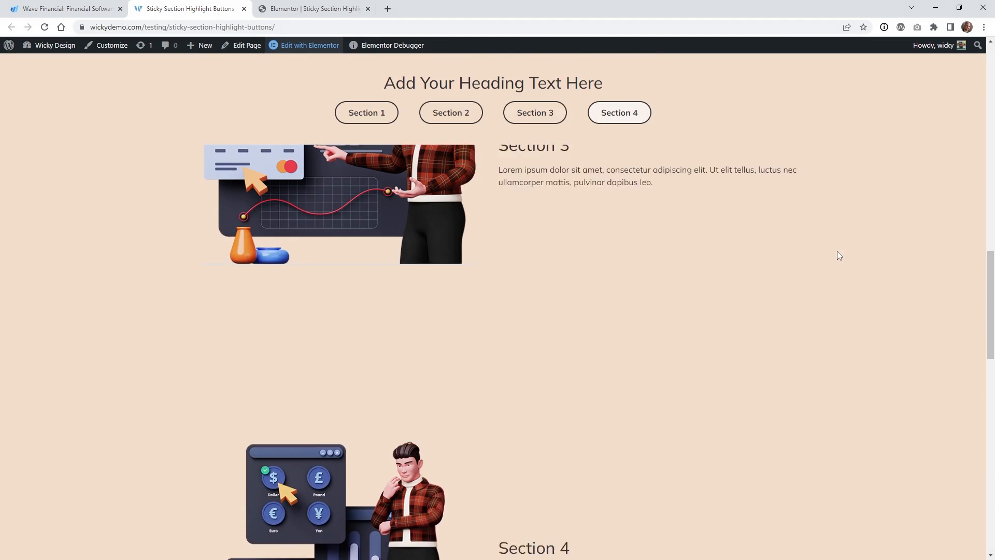
Test the demo page's sticky anchor buttons by jumping to Section 2, Section 1 and Section 3
{"action": "left_click", "coordinate": [463, 123]}
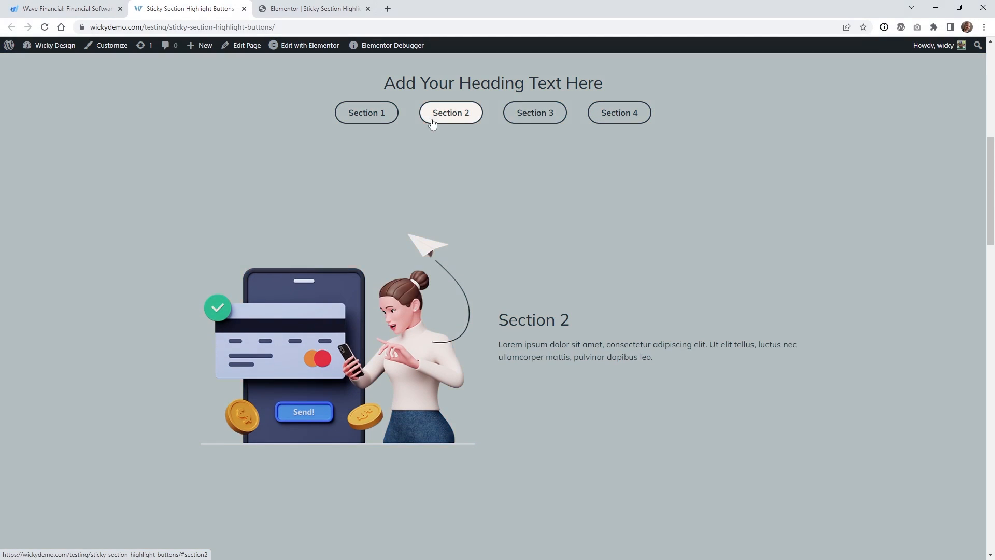
{"action": "left_click", "coordinate": [384, 118]}
{"action": "left_click", "coordinate": [521, 121]}
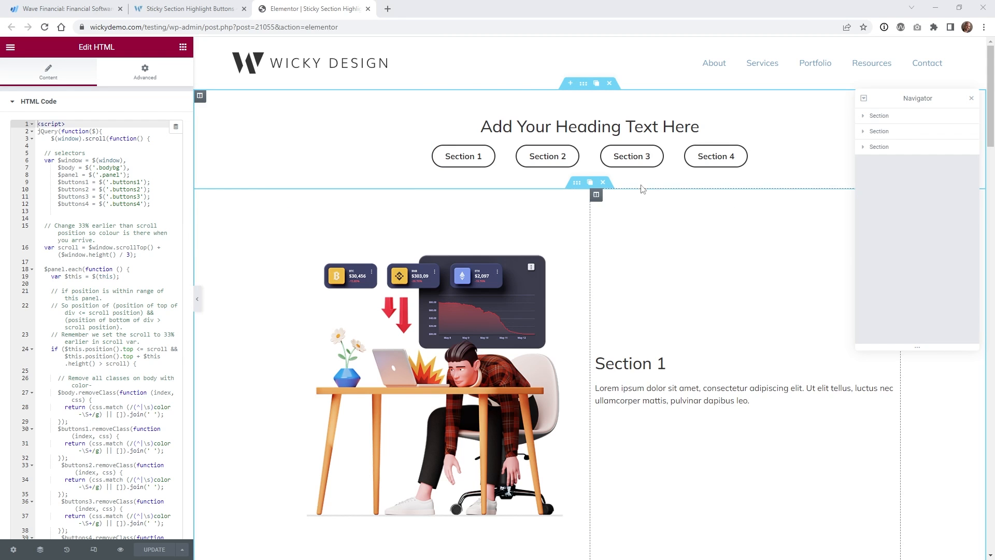
In the Elementor editor, expand all Navigator elements, then open the first section's layout settings and collapse its branch
{"action": "left_click", "coordinate": [864, 100]}
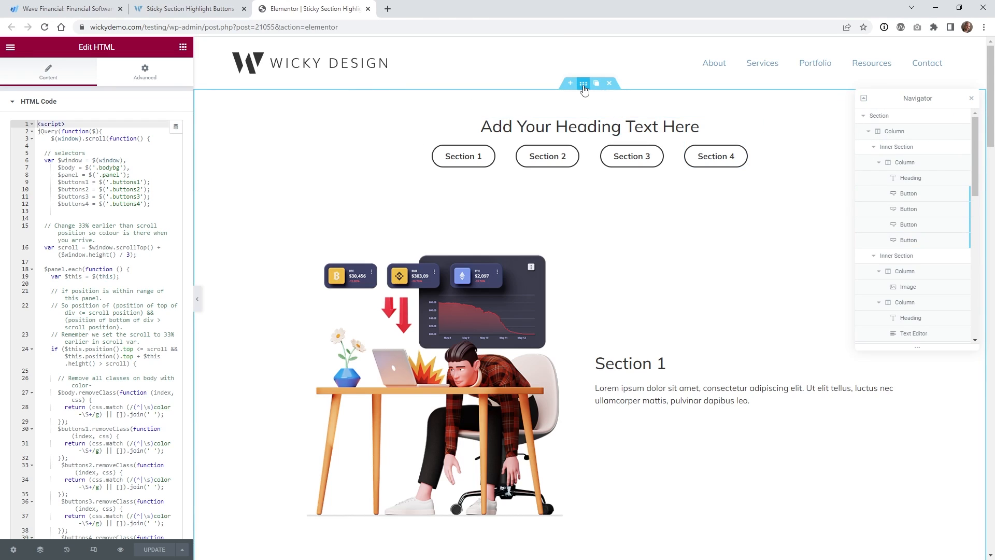
{"action": "left_click", "coordinate": [583, 84]}
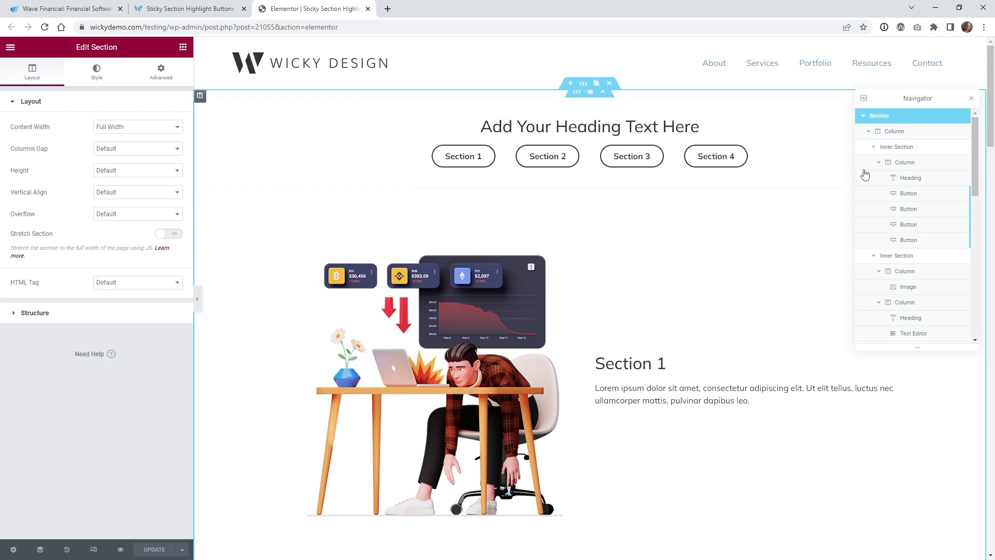
{"action": "left_click", "coordinate": [862, 117]}
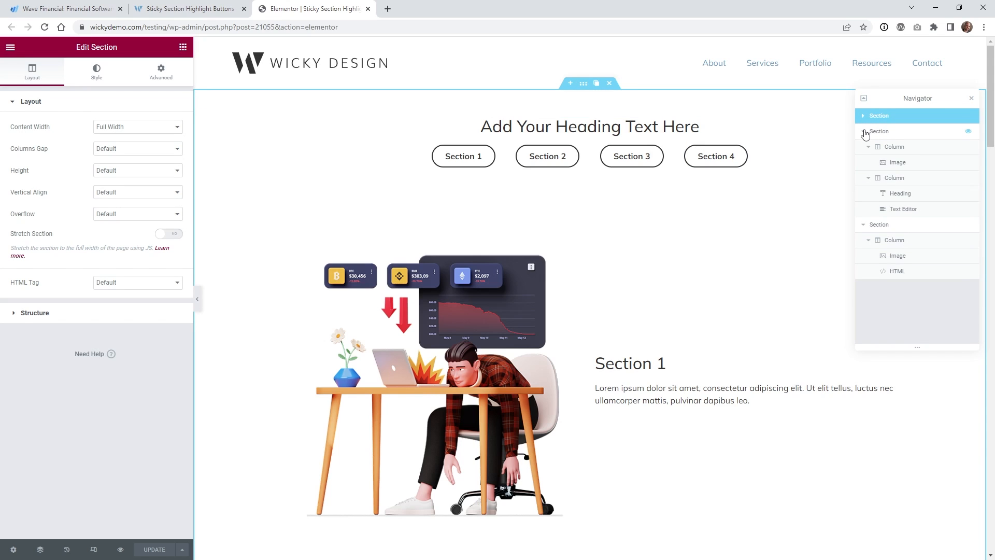
Examine the page canvas from Section 4 back to Section 1, including the empty two-column inner section where the sticky header stops
{"action": "left_click_drag", "start_coordinate": [990, 117], "coordinate": [959, 322]}
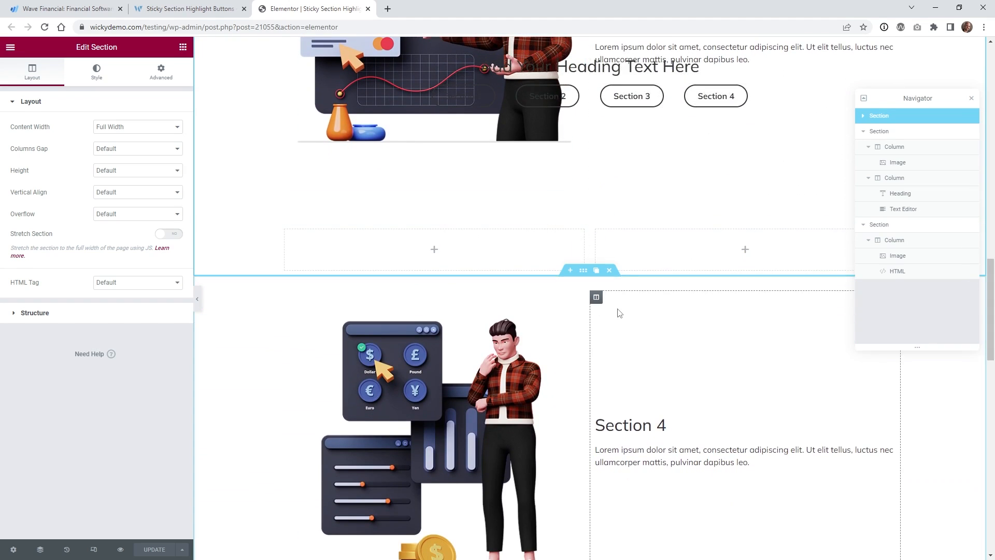
{"action": "scroll", "coordinate": [617, 308], "scroll_direction": "down", "scroll_amount": 1}
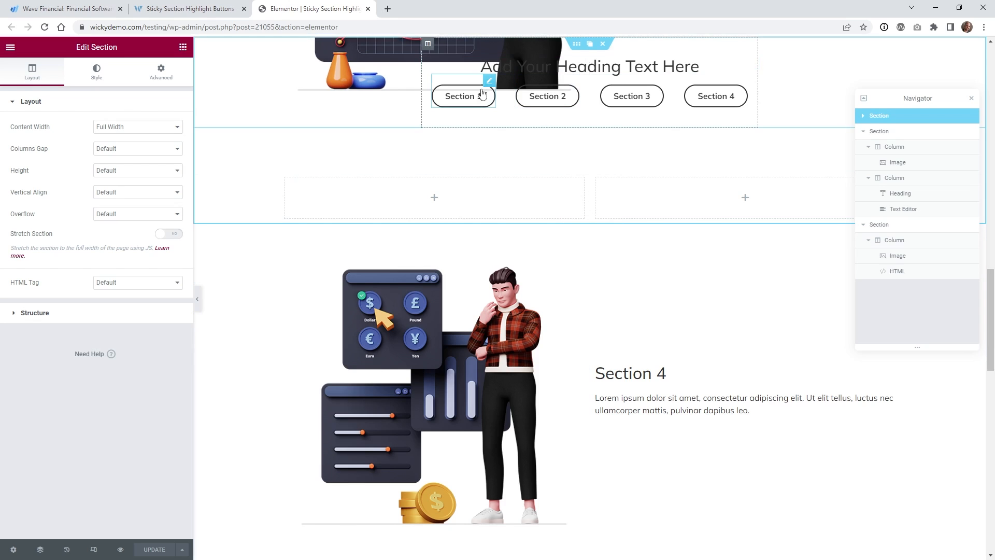
{"action": "scroll", "coordinate": [539, 139], "scroll_direction": "down", "scroll_amount": 3}
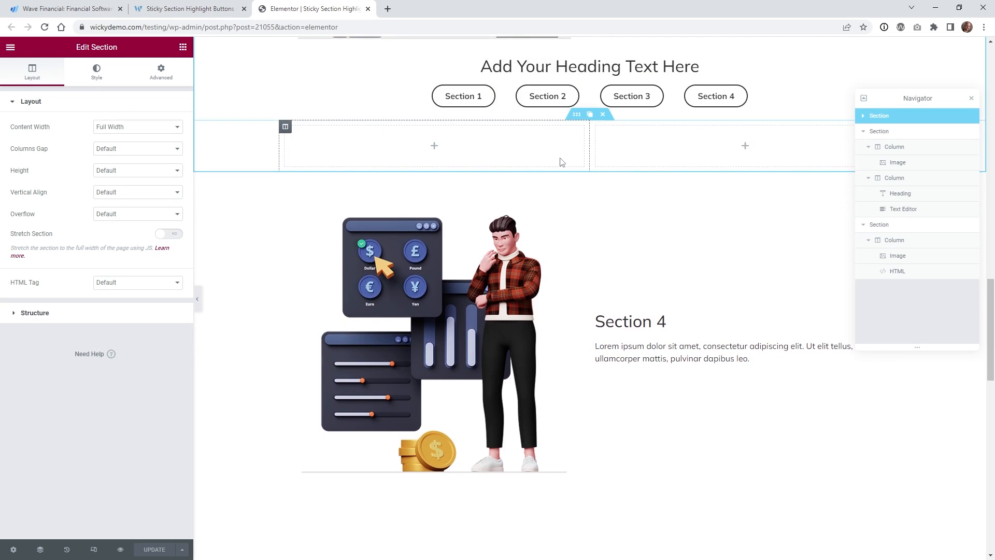
{"action": "scroll", "coordinate": [561, 162], "scroll_direction": "up", "scroll_amount": 1}
{"action": "scroll", "coordinate": [628, 191], "scroll_direction": "up", "scroll_amount": 1}
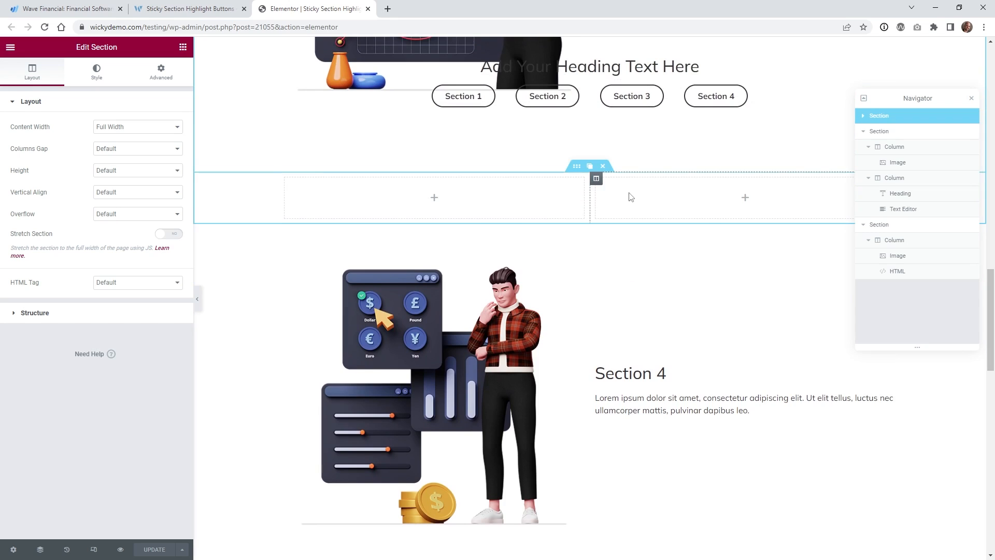
{"action": "scroll", "coordinate": [629, 191], "scroll_direction": "up", "scroll_amount": 1}
{"action": "scroll", "coordinate": [631, 198], "scroll_direction": "up", "scroll_amount": 1}
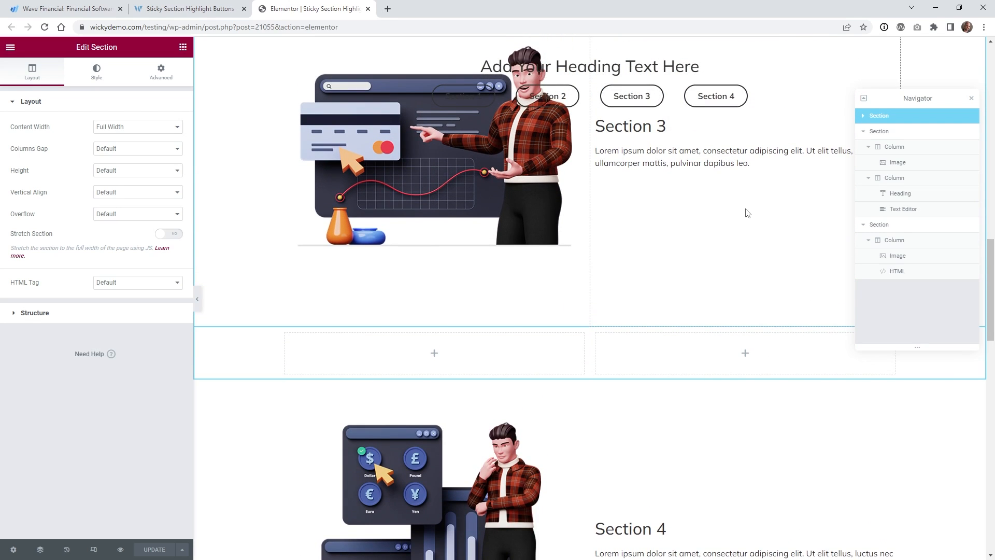
{"action": "scroll", "coordinate": [747, 213], "scroll_direction": "up", "scroll_amount": 5}
{"action": "scroll", "coordinate": [817, 162], "scroll_direction": "up", "scroll_amount": 5}
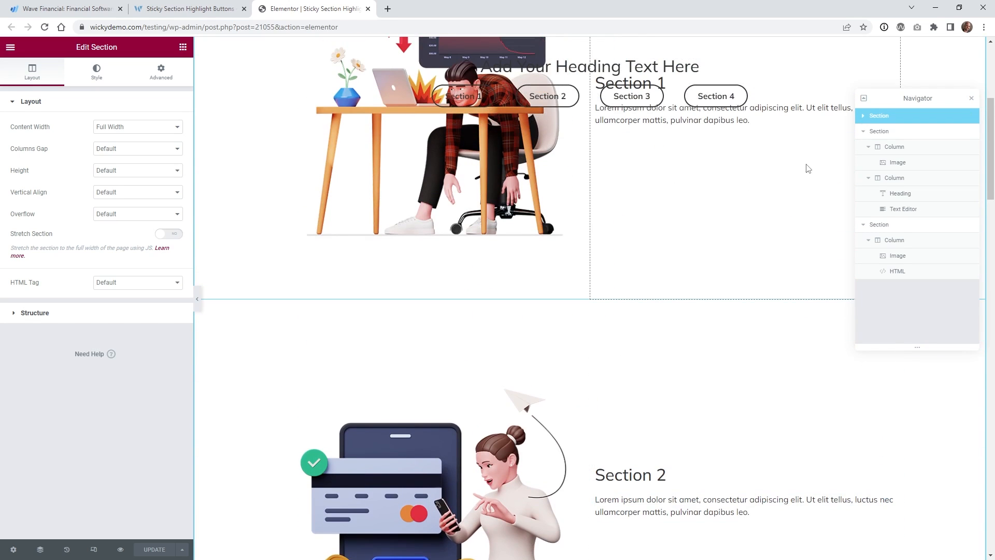
{"action": "scroll", "coordinate": [802, 169], "scroll_direction": "up", "scroll_amount": 3}
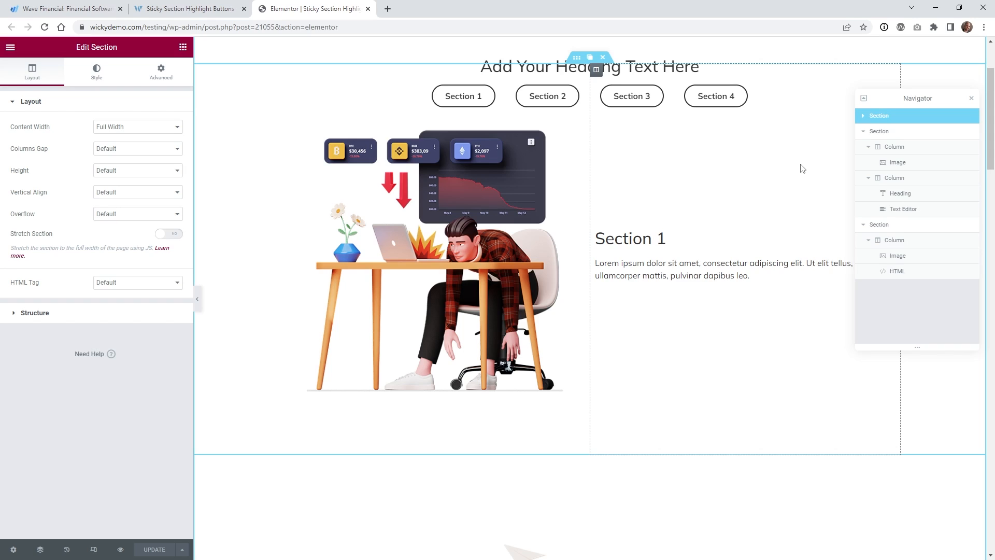
Expand the first section in the Navigator and inspect the layout settings of that section and its column
{"action": "left_click", "coordinate": [864, 117]}
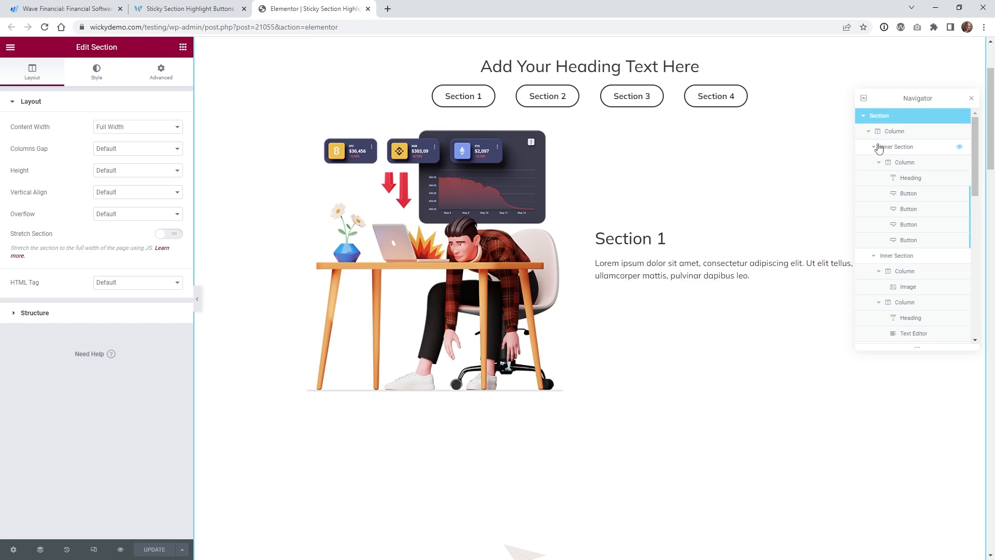
{"action": "left_click", "coordinate": [891, 133]}
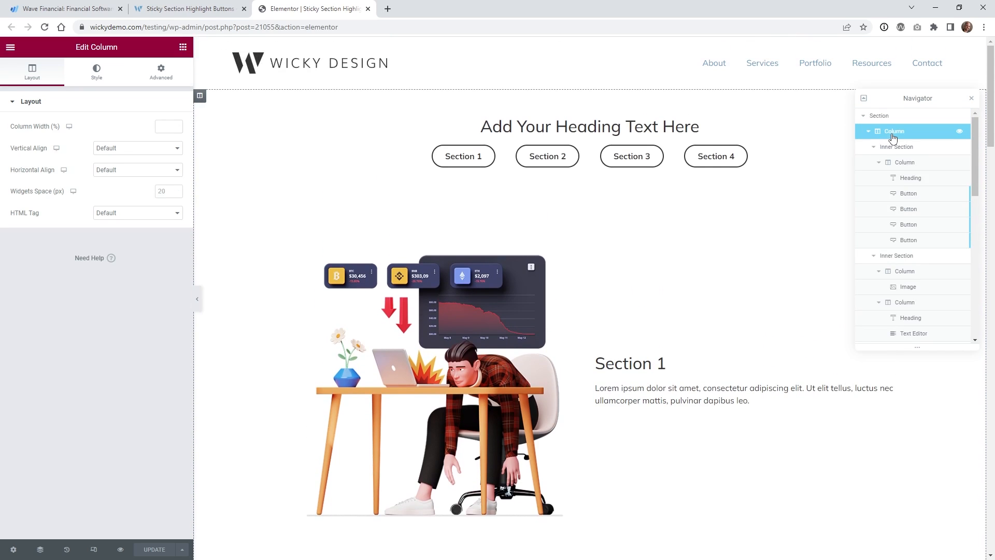
{"action": "left_click", "coordinate": [879, 119]}
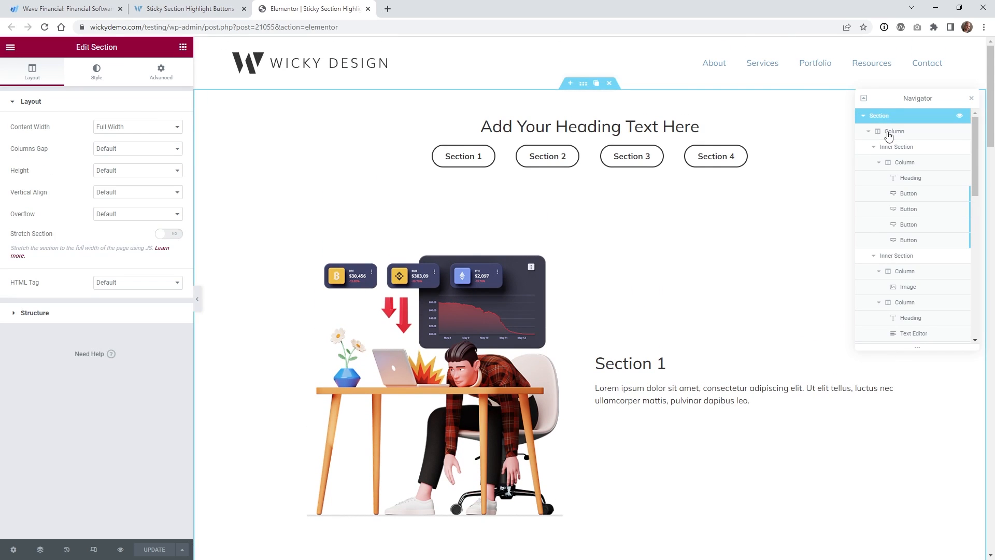
{"action": "left_click", "coordinate": [889, 134]}
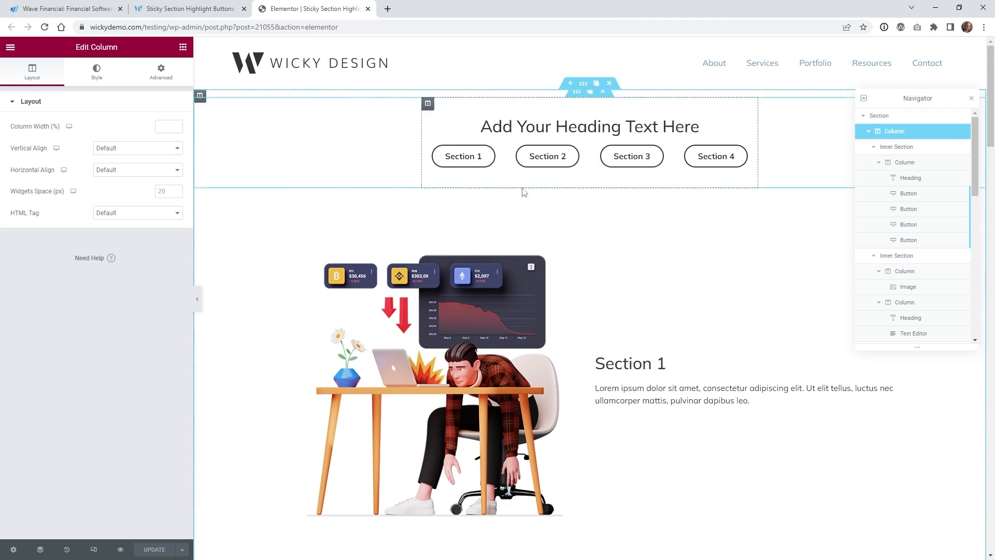
Check the column's extent down the page and open the layout settings of the inner section holding the heading and four buttons
{"action": "scroll", "coordinate": [407, 266], "scroll_direction": "down", "scroll_amount": 6}
{"action": "scroll", "coordinate": [409, 267], "scroll_direction": "down", "scroll_amount": 13}
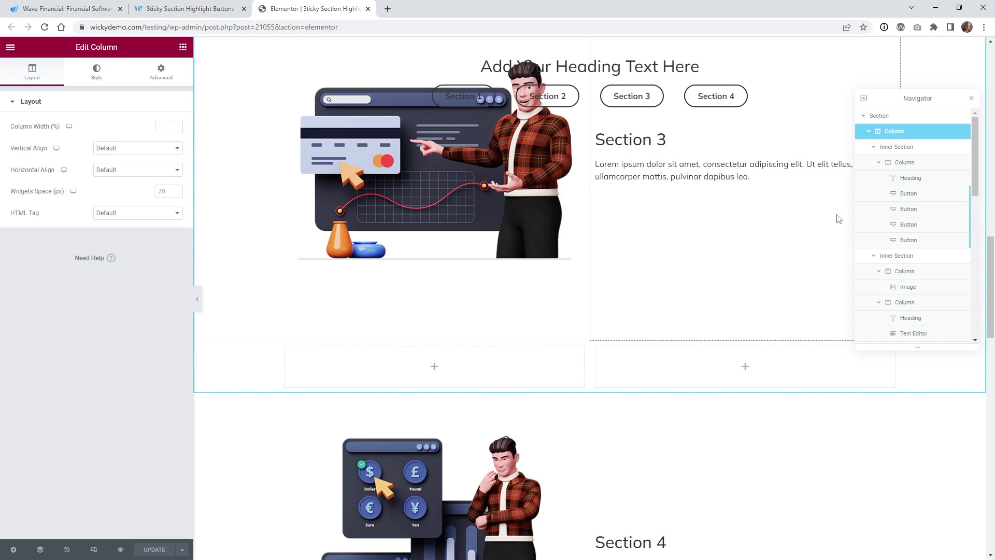
{"action": "left_click", "coordinate": [897, 149]}
{"action": "scroll", "coordinate": [764, 241], "scroll_direction": "up", "scroll_amount": 11}
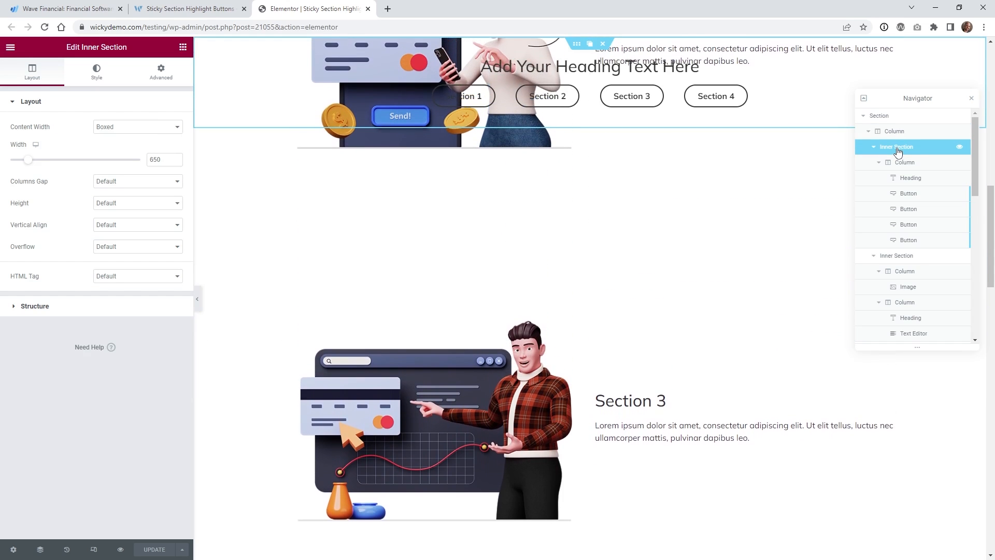
Collapse the Navigator branch of the header inner section, then inspect the layout settings of the Section 1 inner section
{"action": "scroll", "coordinate": [764, 242], "scroll_direction": "up", "scroll_amount": 5}
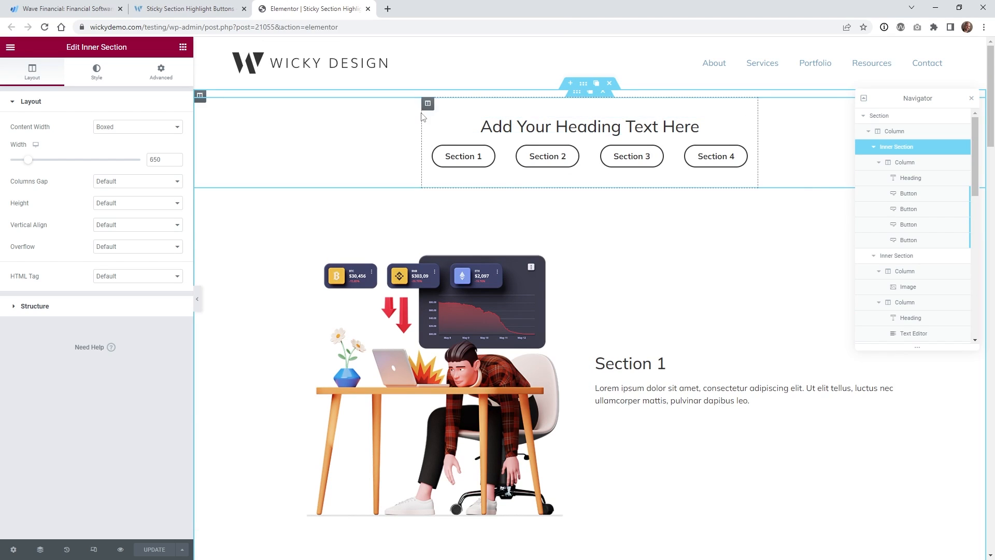
{"action": "left_click", "coordinate": [879, 163]}
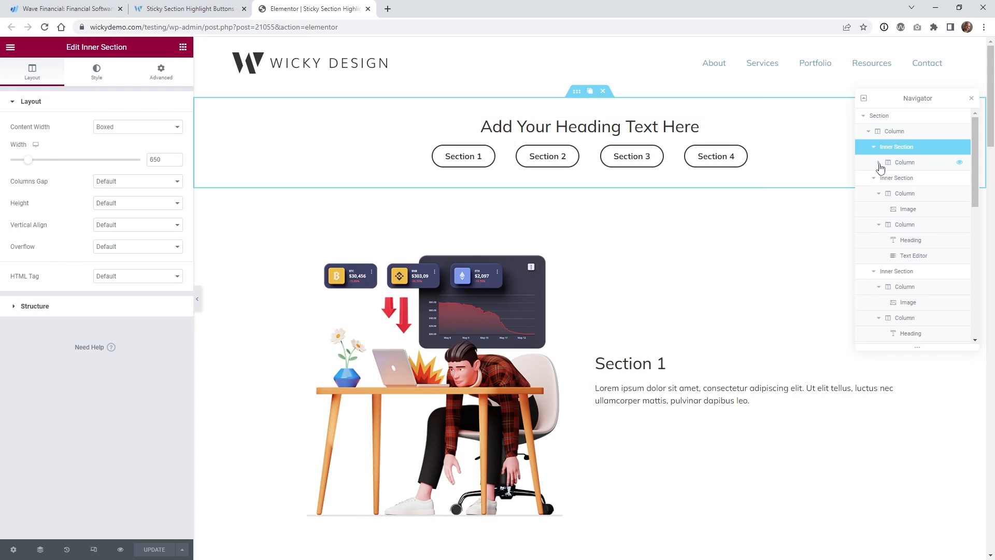
{"action": "left_click", "coordinate": [873, 147]}
{"action": "left_click", "coordinate": [895, 162]}
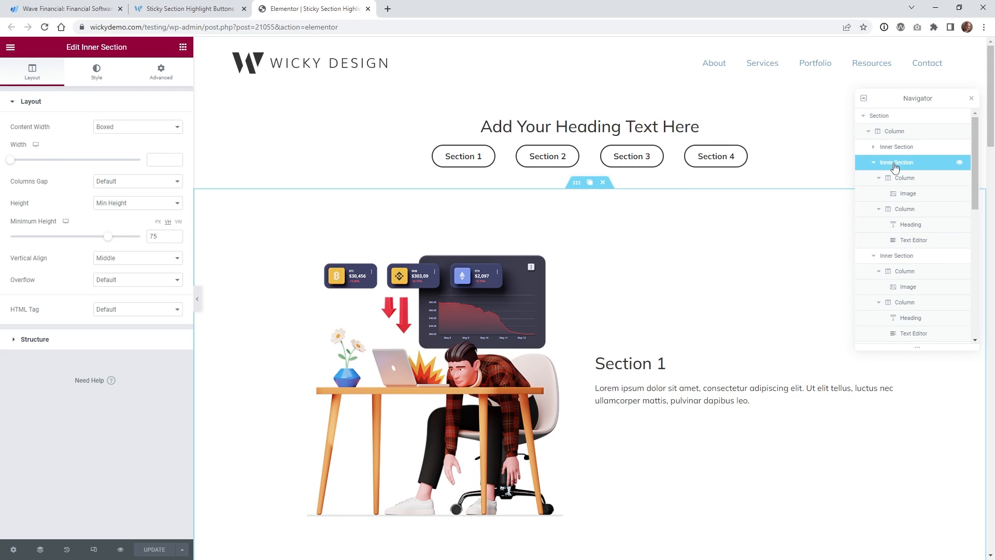
{"action": "scroll", "coordinate": [707, 225], "scroll_direction": "down", "scroll_amount": 1}
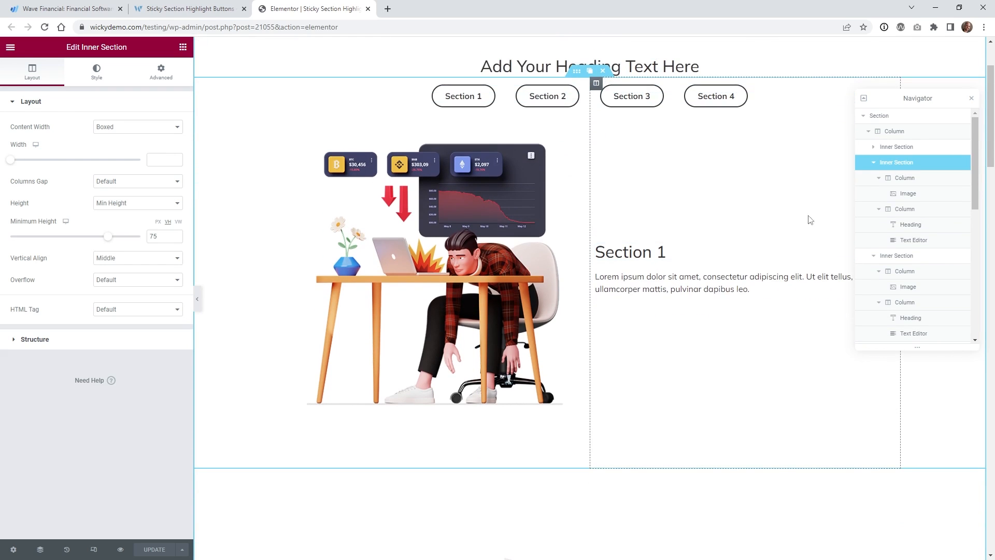
Collapse the Section 1 to Section 3 inner section branches in the Navigator, inspecting the layout settings of Sections 2 and 3
{"action": "left_click", "coordinate": [873, 162]}
{"action": "left_click", "coordinate": [872, 179]}
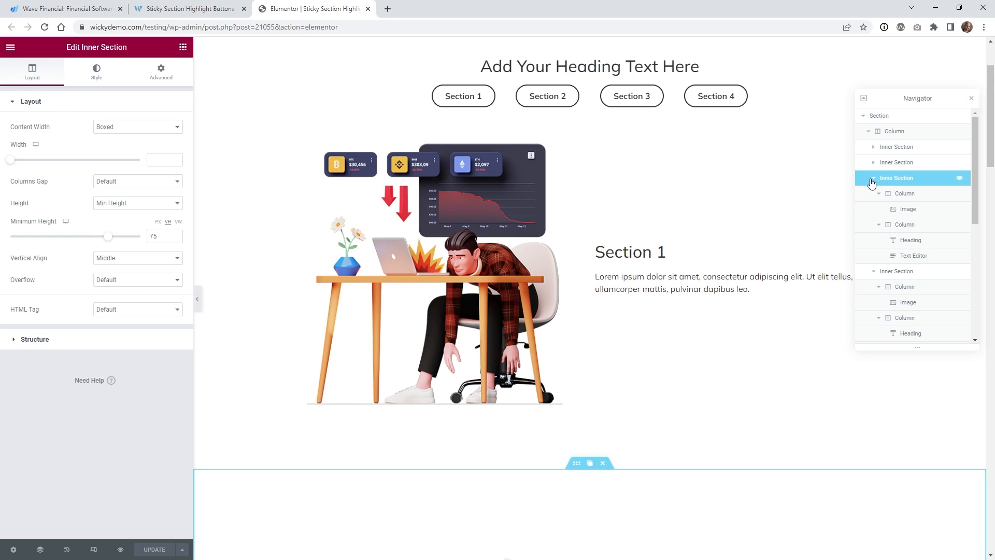
{"action": "left_click_drag", "start_coordinate": [874, 184], "coordinate": [885, 197]}
{"action": "scroll", "coordinate": [790, 249], "scroll_direction": "down", "scroll_amount": 6}
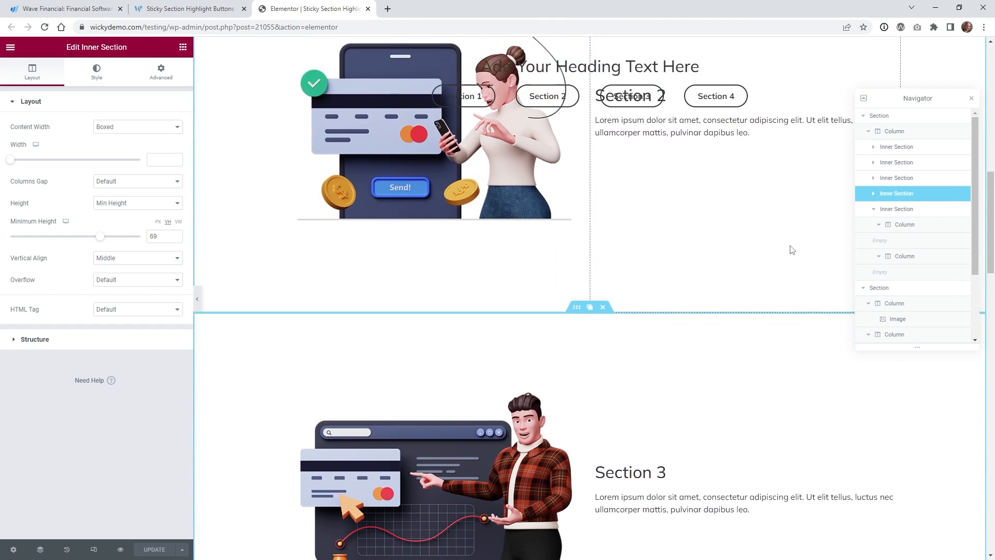
Open the HTML widget in the page's last section and read through its jQuery scroll script
{"action": "left_click", "coordinate": [883, 240]}
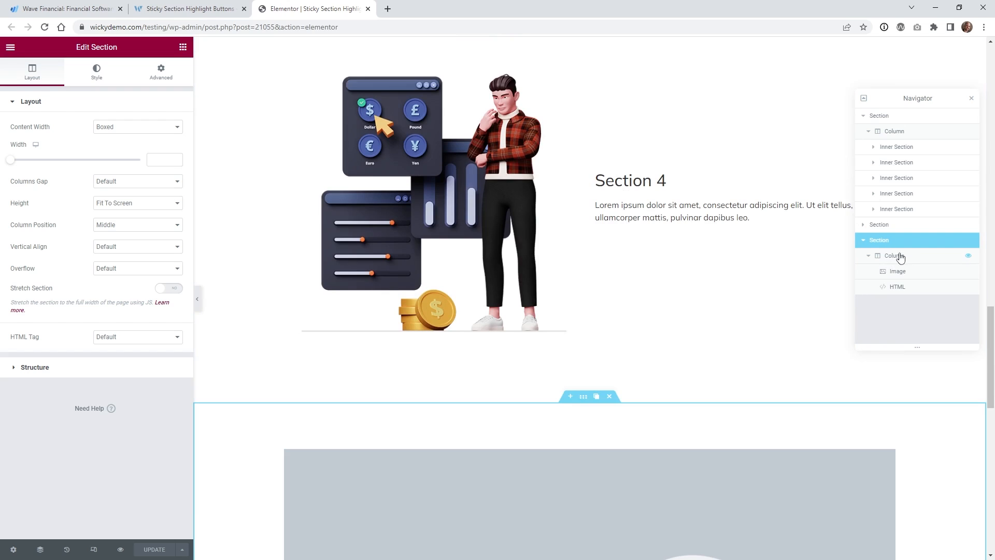
{"action": "left_click", "coordinate": [900, 288]}
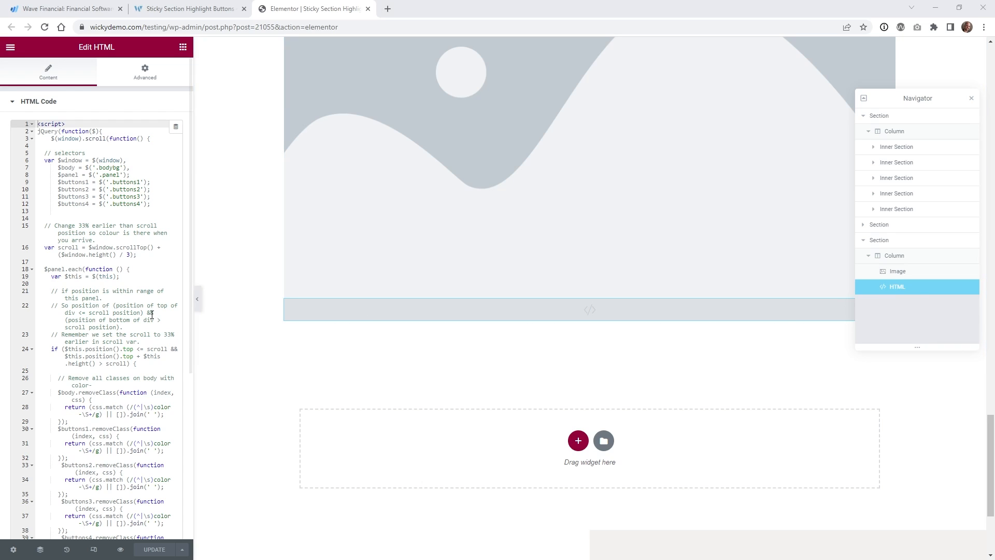
{"action": "scroll", "coordinate": [141, 303], "scroll_direction": "down", "scroll_amount": 3}
{"action": "scroll", "coordinate": [142, 303], "scroll_direction": "down", "scroll_amount": 3}
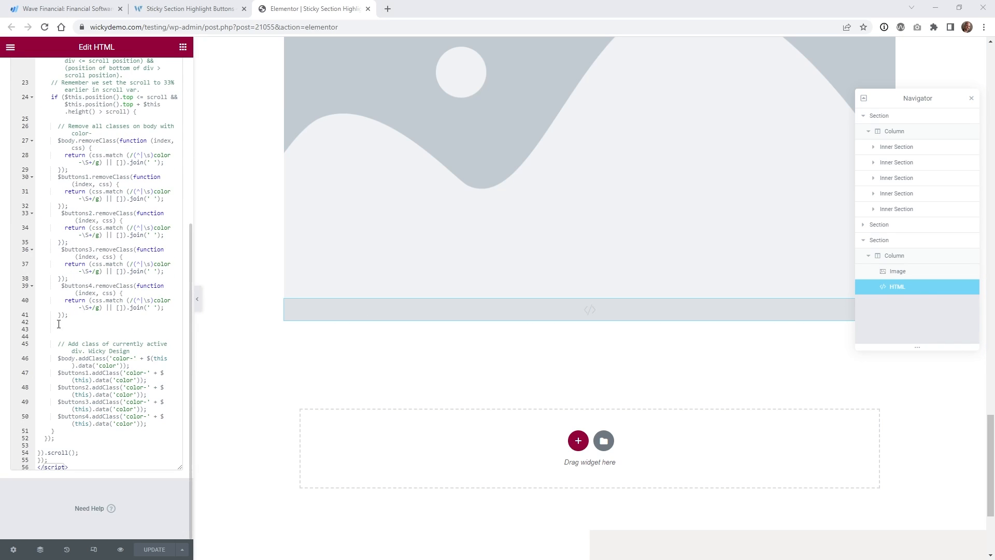
{"action": "scroll", "coordinate": [134, 277], "scroll_direction": "up", "scroll_amount": 10}
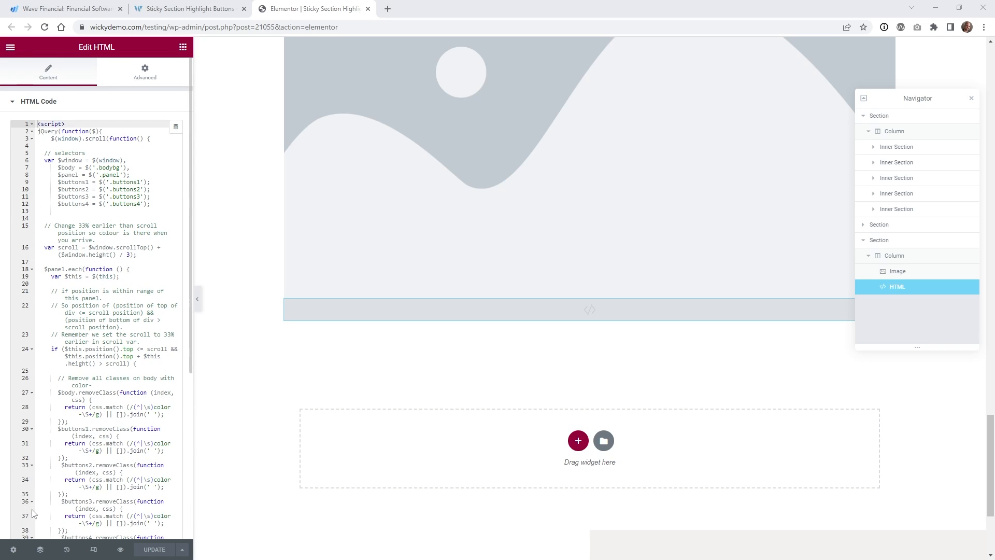
Open the page's custom CSS and enlarge the settings panel and code box to read the background and button colour rules
{"action": "left_click", "coordinate": [19, 552]}
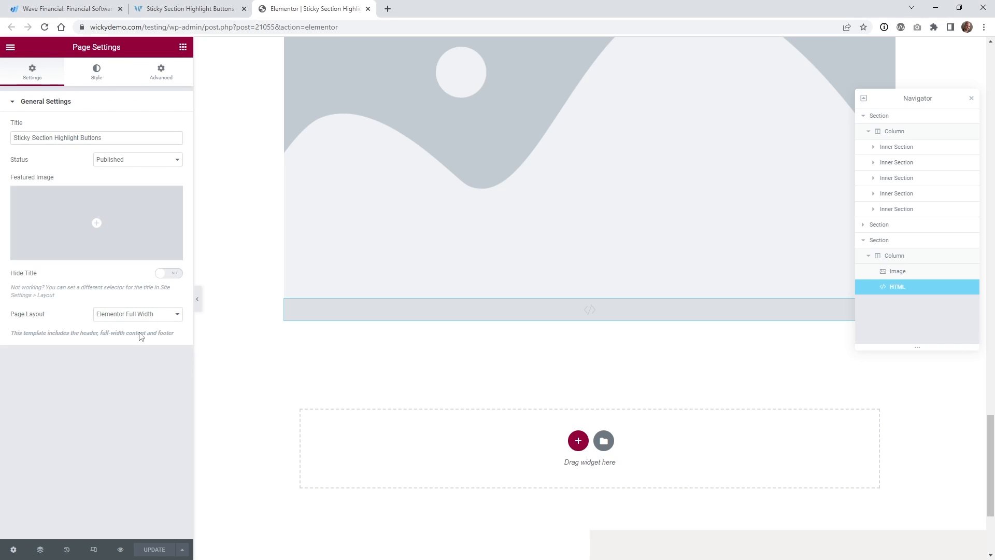
{"action": "left_click", "coordinate": [161, 79]}
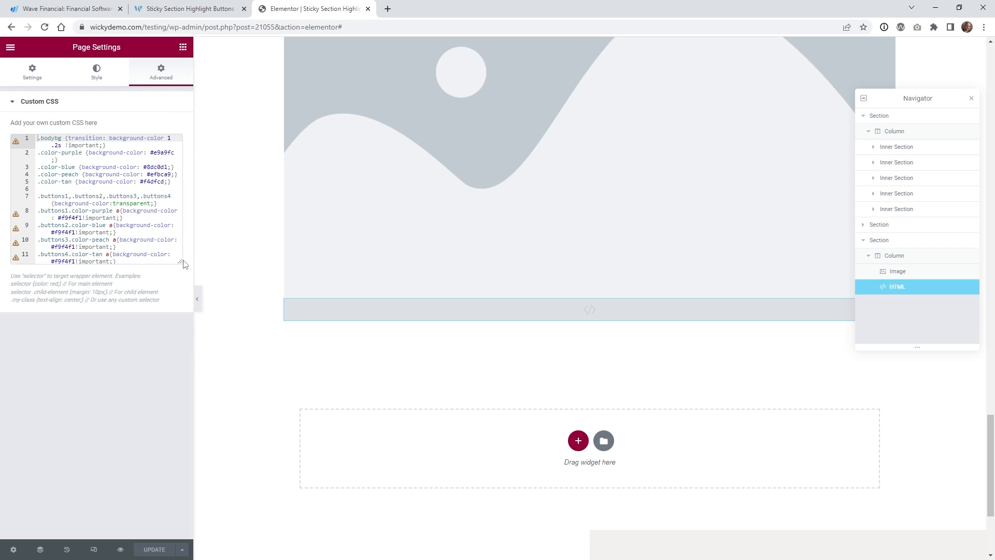
{"action": "left_click_drag", "start_coordinate": [180, 262], "coordinate": [178, 307]}
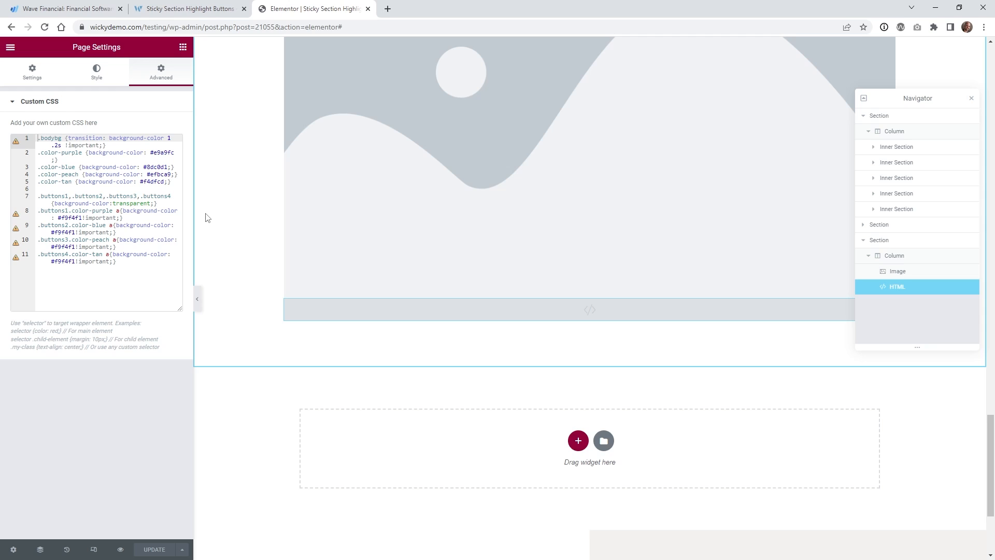
{"action": "left_click_drag", "start_coordinate": [195, 212], "coordinate": [213, 214]}
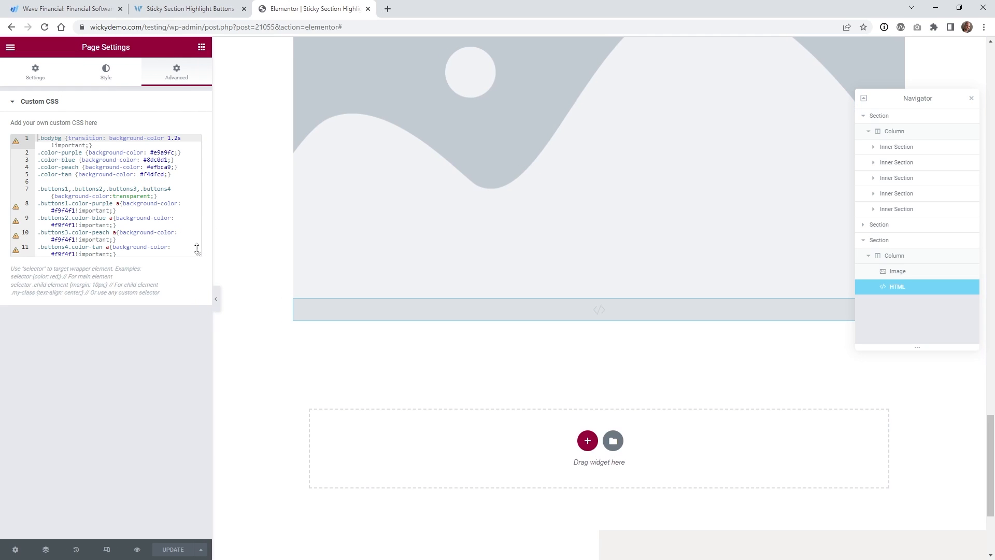
{"action": "left_click_drag", "start_coordinate": [198, 261], "coordinate": [198, 276]}
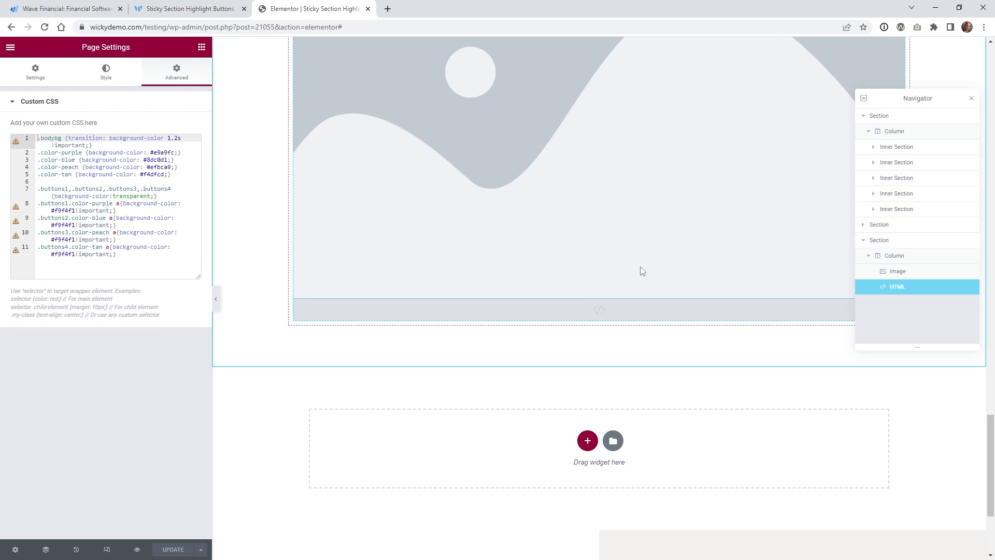
{"action": "left_click", "coordinate": [15, 550]}
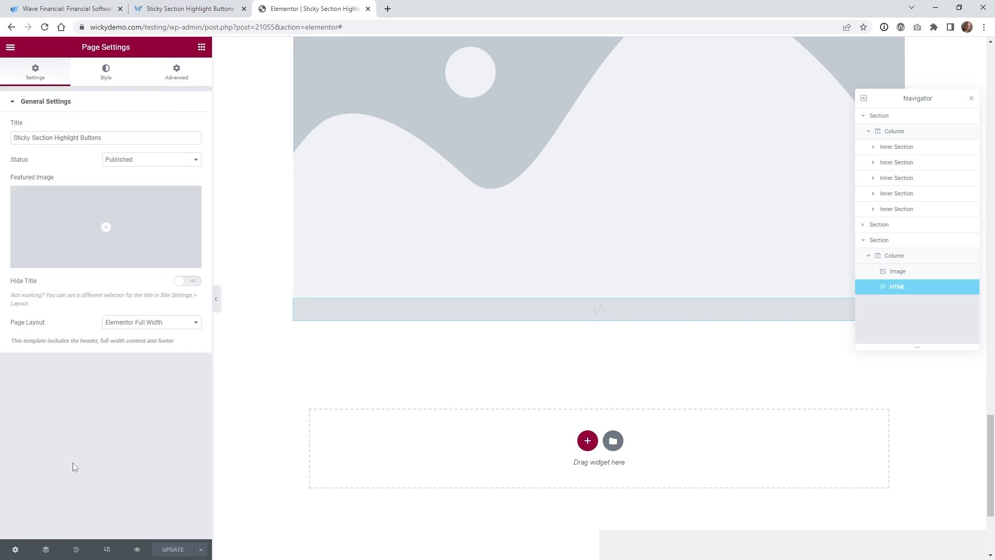
{"action": "left_click", "coordinate": [178, 77]}
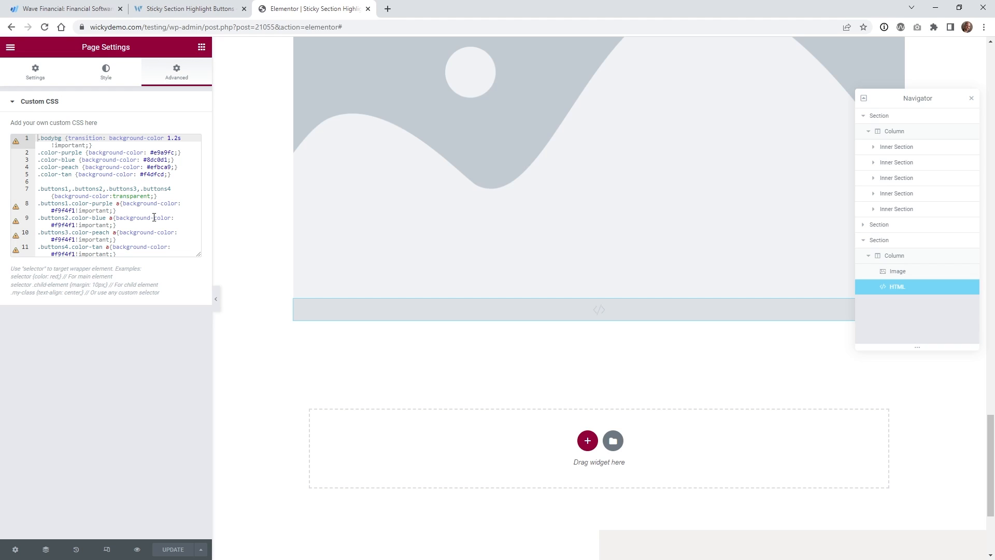
Inspect the CSS ID and CSS class in the first section's advanced settings
{"action": "left_click", "coordinate": [881, 118]}
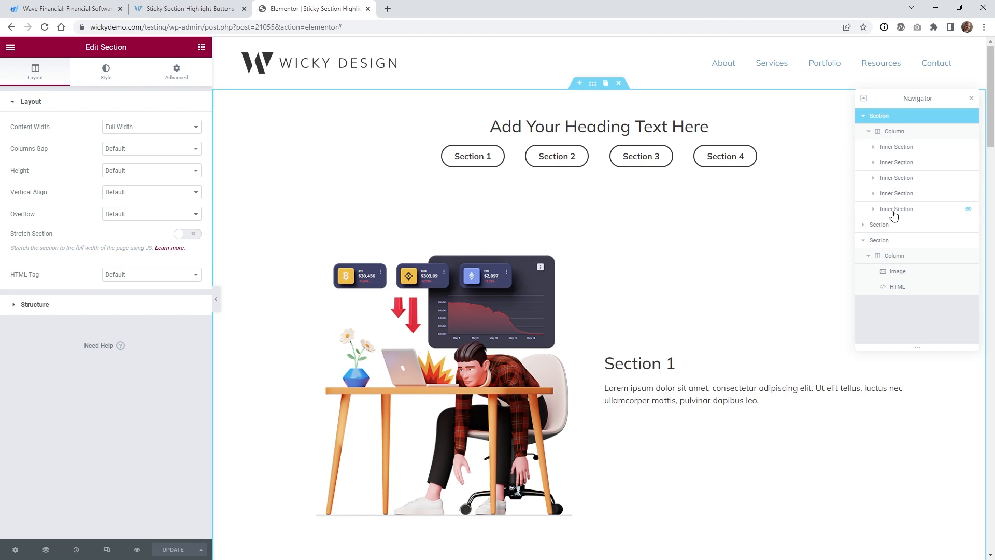
{"action": "left_click", "coordinate": [185, 77]}
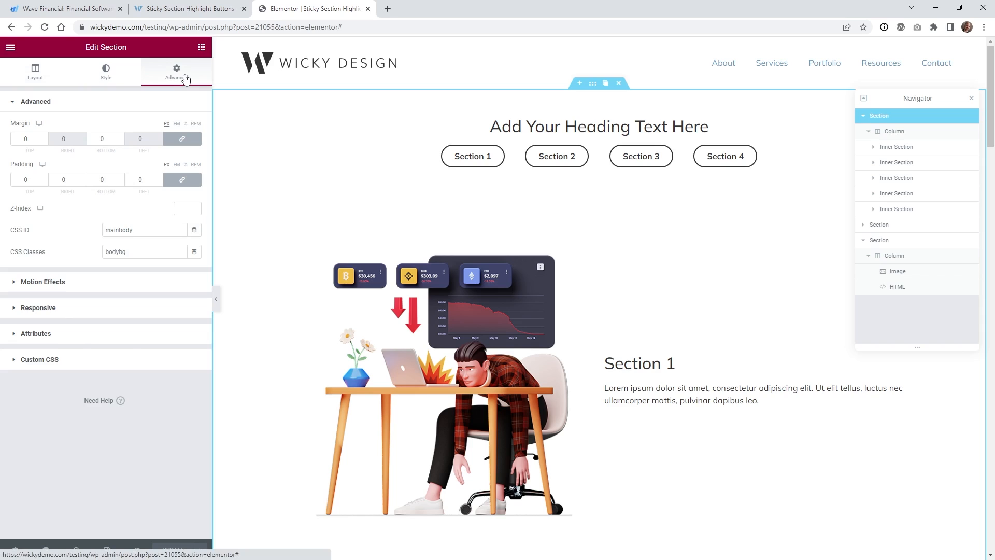
{"action": "left_click", "coordinate": [126, 252]}
{"action": "double_click", "coordinate": [130, 252]}
Examine the Section 1 inner section's CSS ID and CSS class in its advanced settings
{"action": "left_click", "coordinate": [904, 163]}
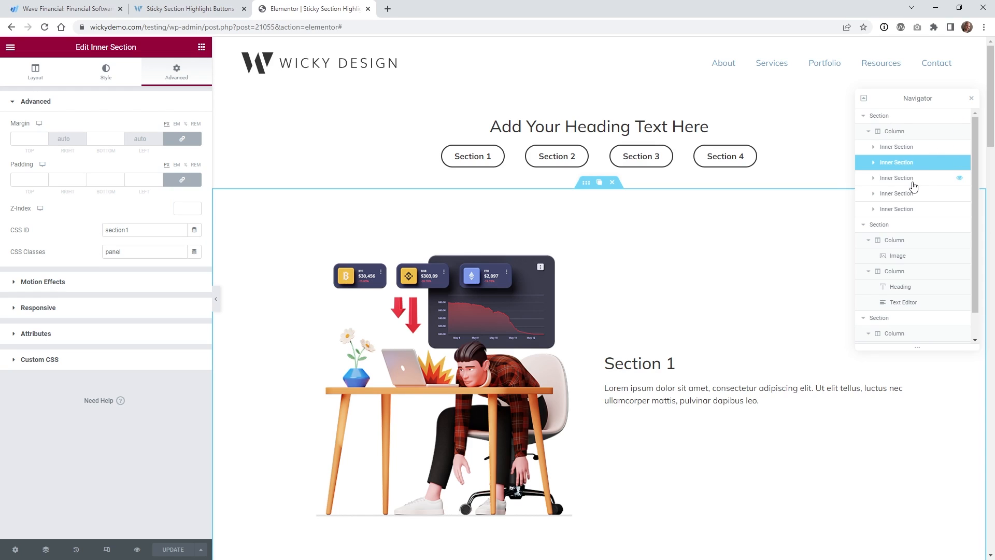
{"action": "scroll", "coordinate": [710, 251], "scroll_direction": "down", "scroll_amount": 1}
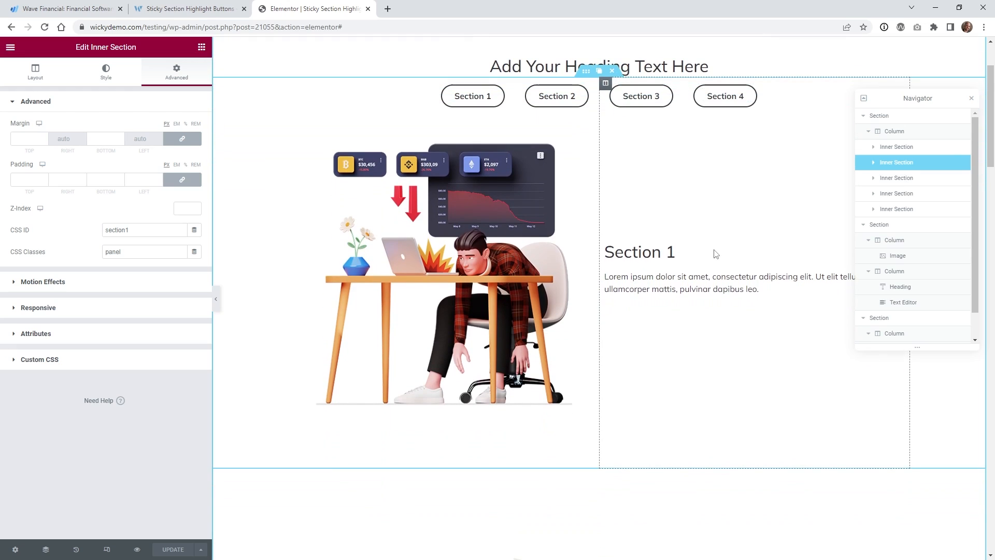
{"action": "scroll", "coordinate": [688, 256], "scroll_direction": "up", "scroll_amount": 1}
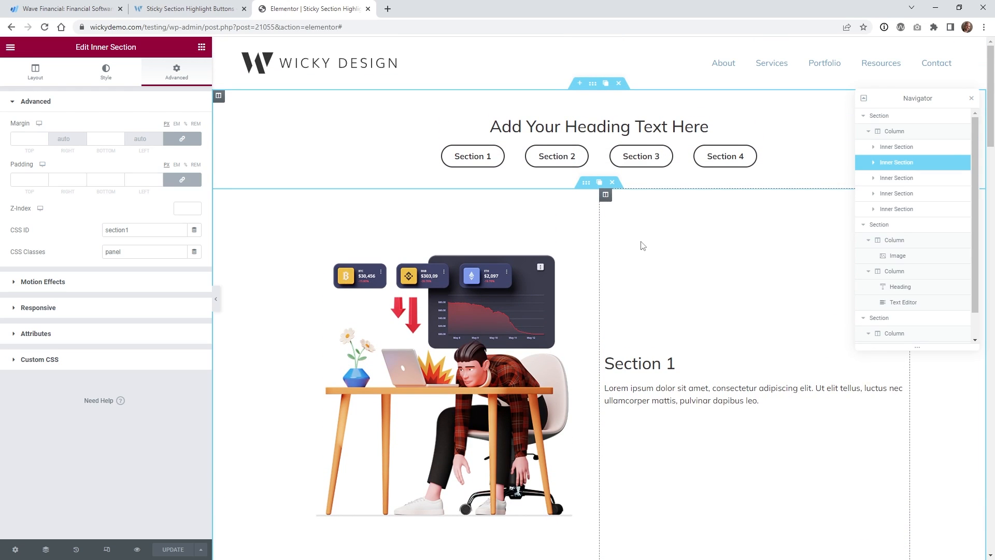
{"action": "scroll", "coordinate": [642, 245], "scroll_direction": "down", "scroll_amount": 1}
{"action": "scroll", "coordinate": [642, 245], "scroll_direction": "up", "scroll_amount": 1}
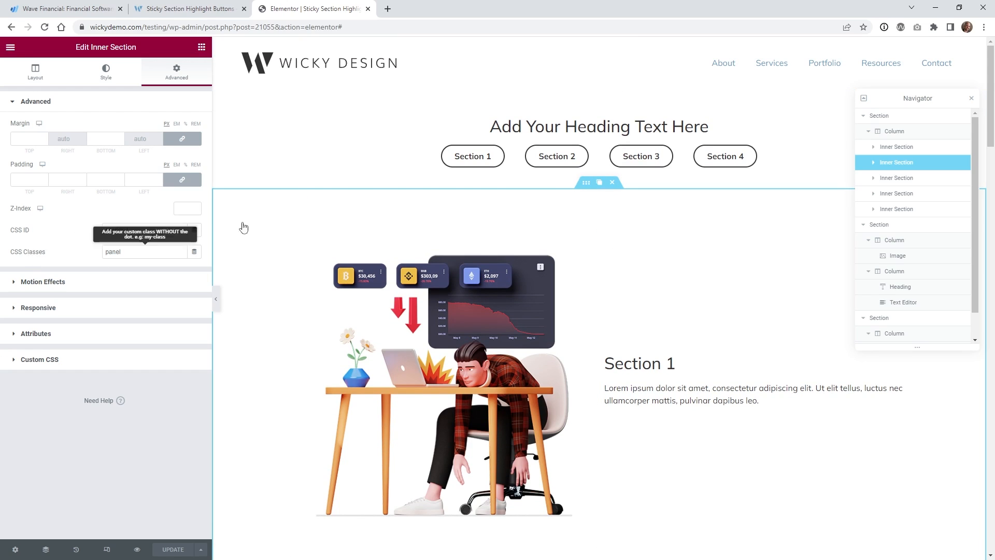
{"action": "left_click", "coordinate": [134, 230]}
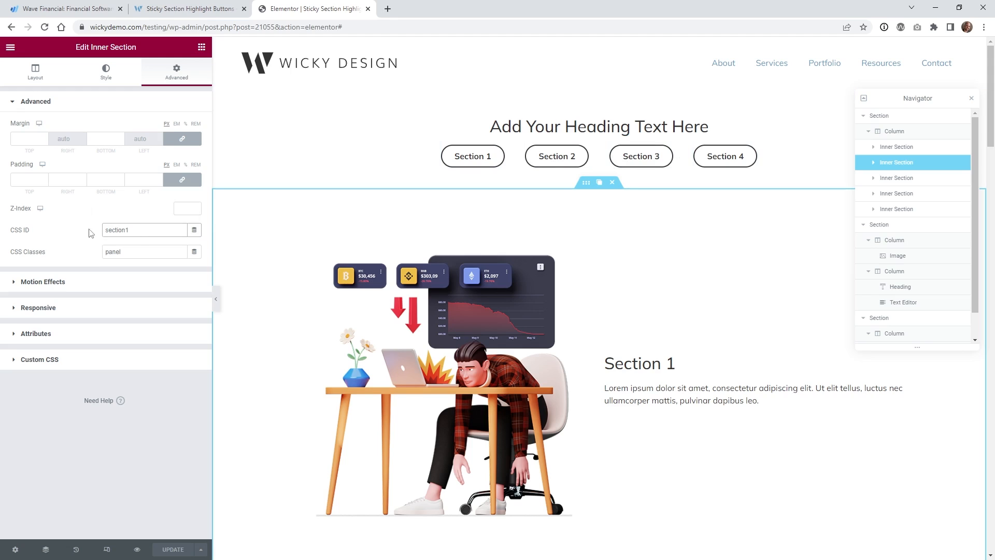
{"action": "double_click", "coordinate": [122, 230]}
{"action": "left_click", "coordinate": [137, 251]}
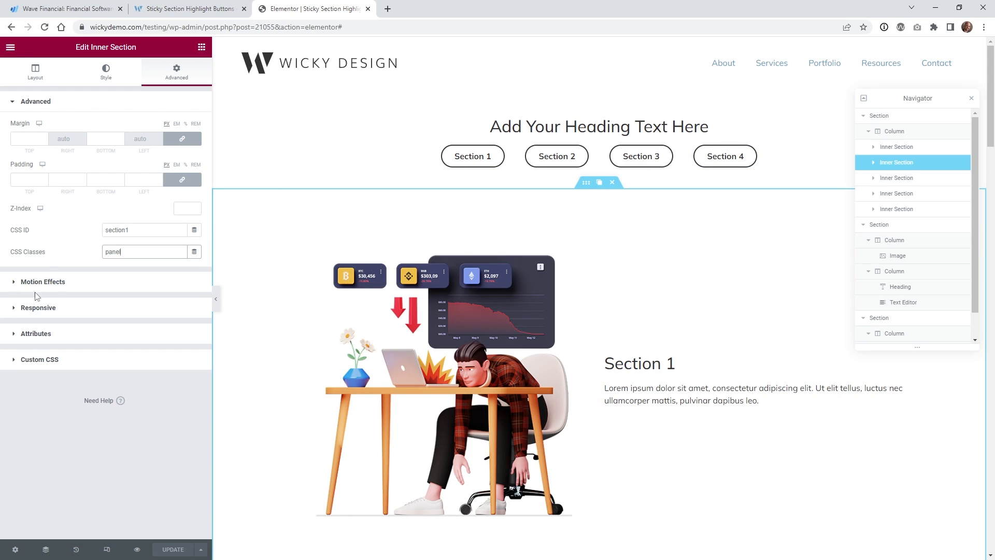
{"action": "left_click", "coordinate": [121, 253]}
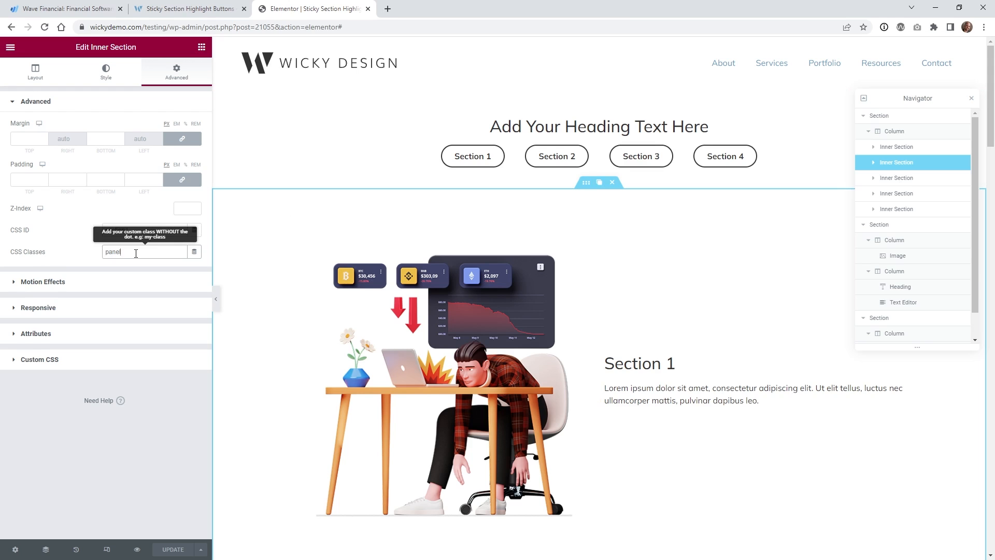
Compare the CSS IDs and classes of the remaining three inner sections in the first section's column
{"action": "left_click", "coordinate": [908, 179]}
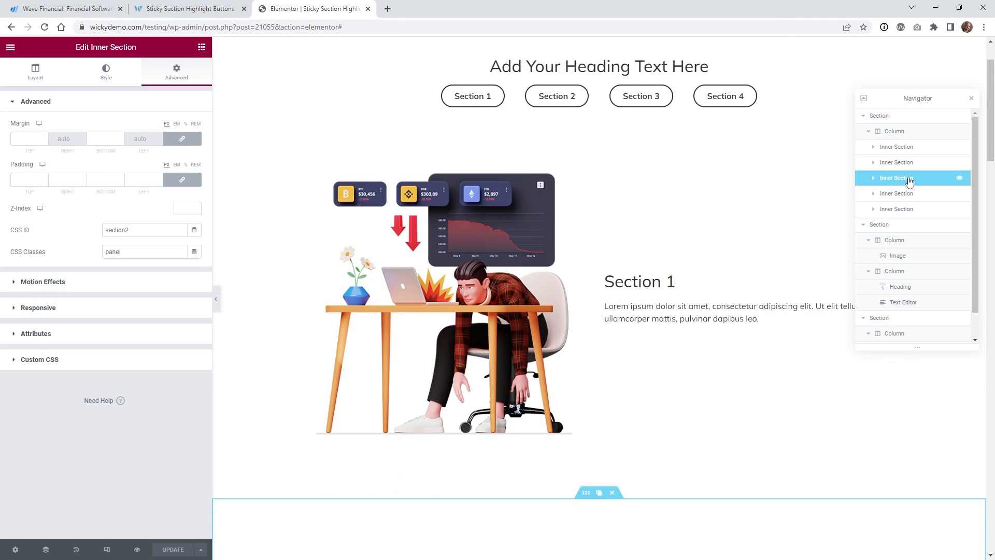
{"action": "left_click", "coordinate": [910, 194]}
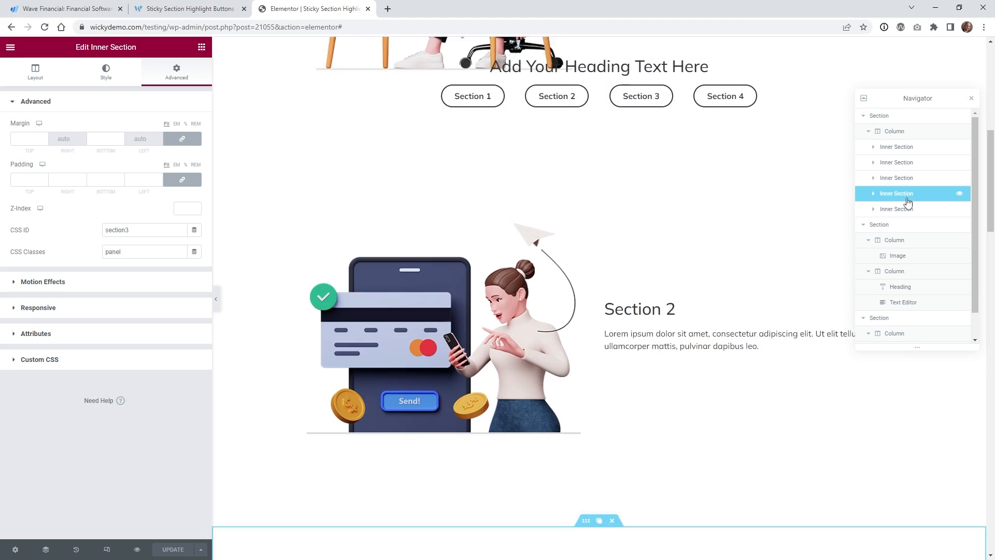
{"action": "left_click", "coordinate": [904, 210]}
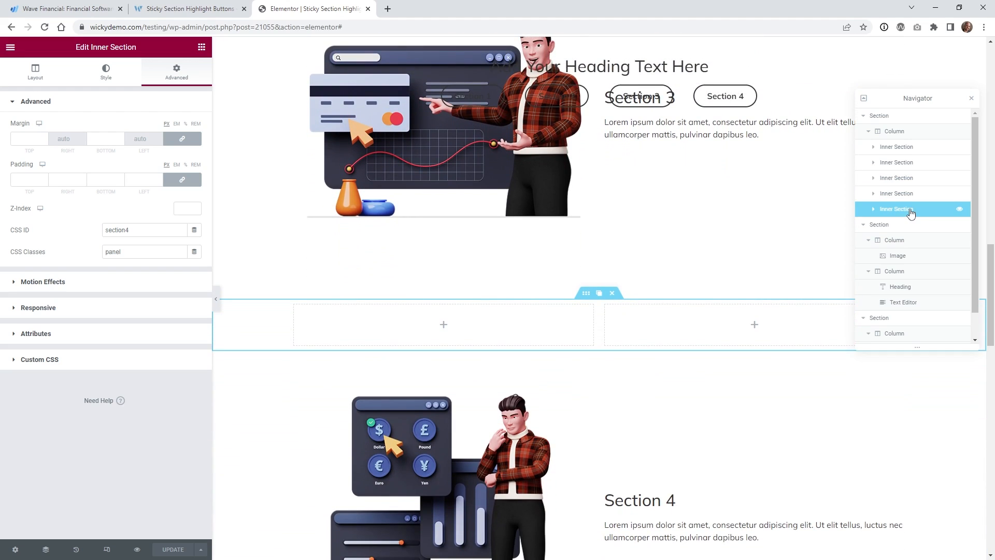
{"action": "scroll", "coordinate": [773, 272], "scroll_direction": "up", "scroll_amount": 20}
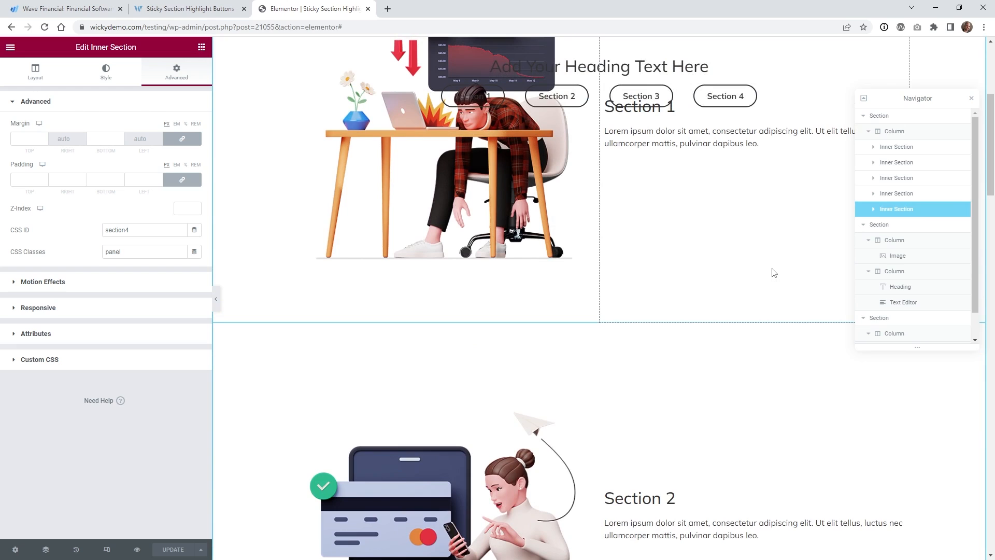
Check the custom attributes of the Section 1 and Section 2 inner sections
{"action": "left_click", "coordinate": [897, 163]}
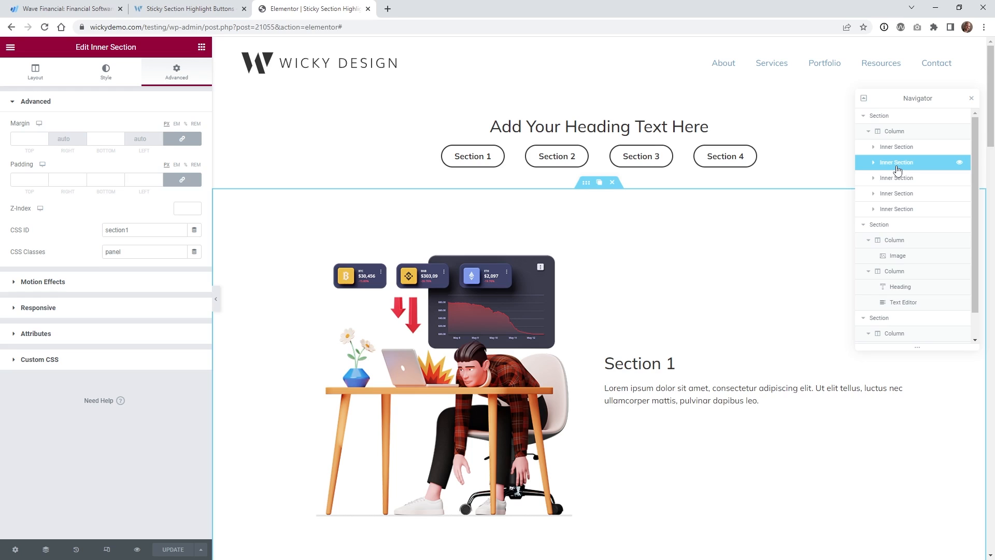
{"action": "left_click", "coordinate": [111, 334]}
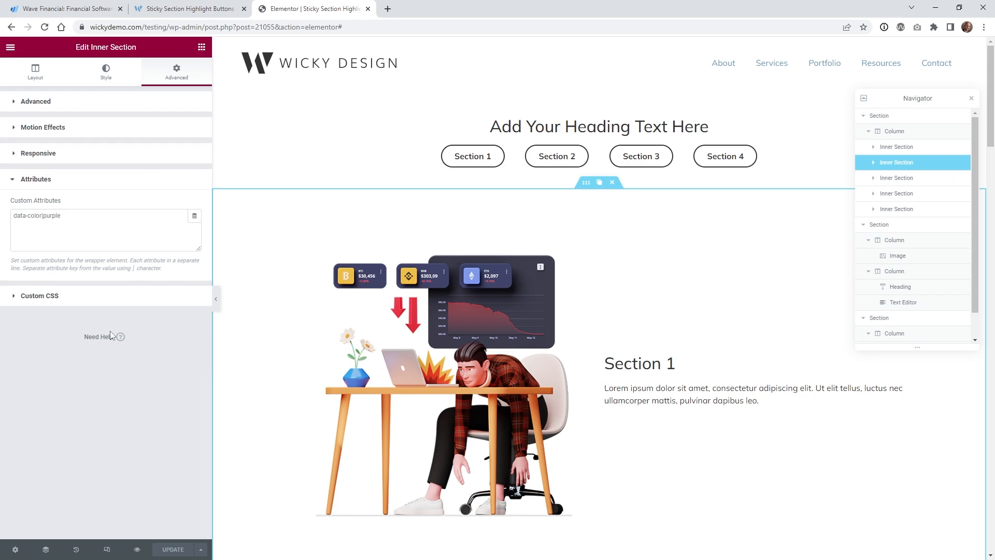
{"action": "left_click", "coordinate": [26, 214]}
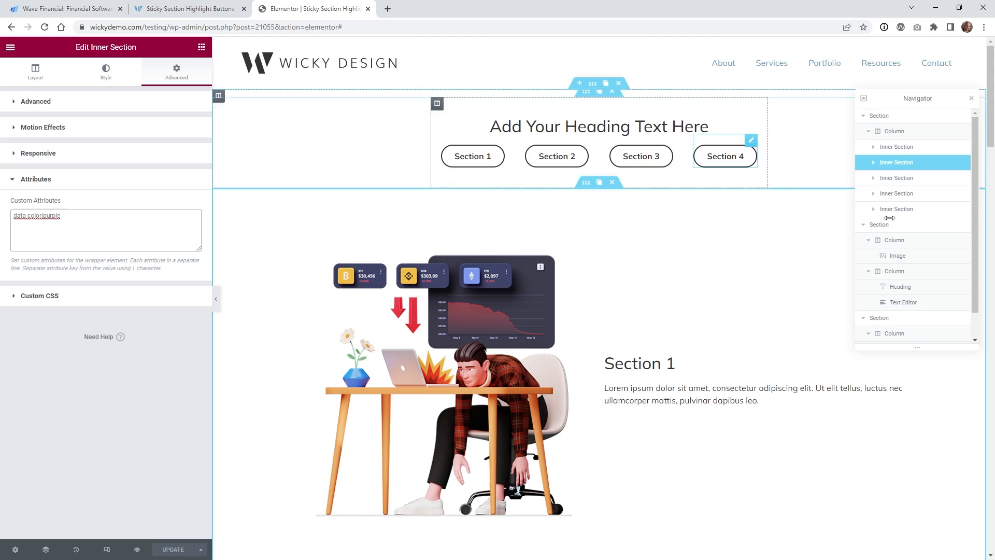
{"action": "left_click", "coordinate": [913, 179]}
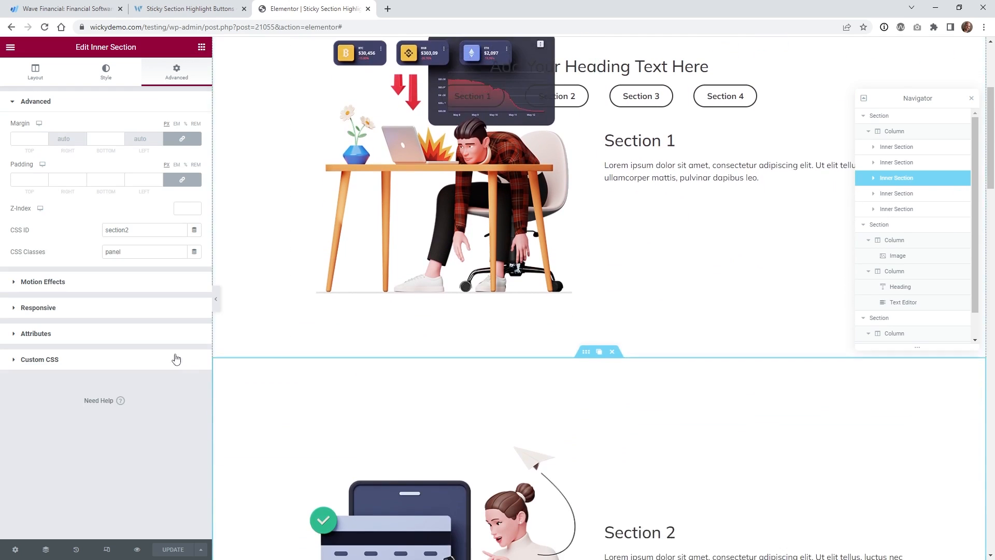
{"action": "left_click", "coordinate": [88, 339]}
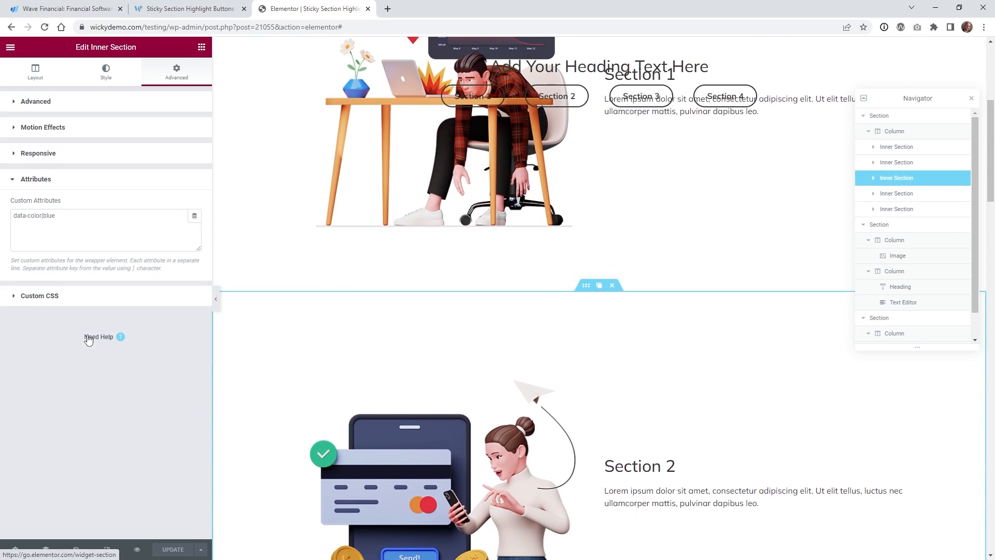
Check the custom attributes of the Section 3 and Section 4 inner sections
{"action": "left_click", "coordinate": [905, 194]}
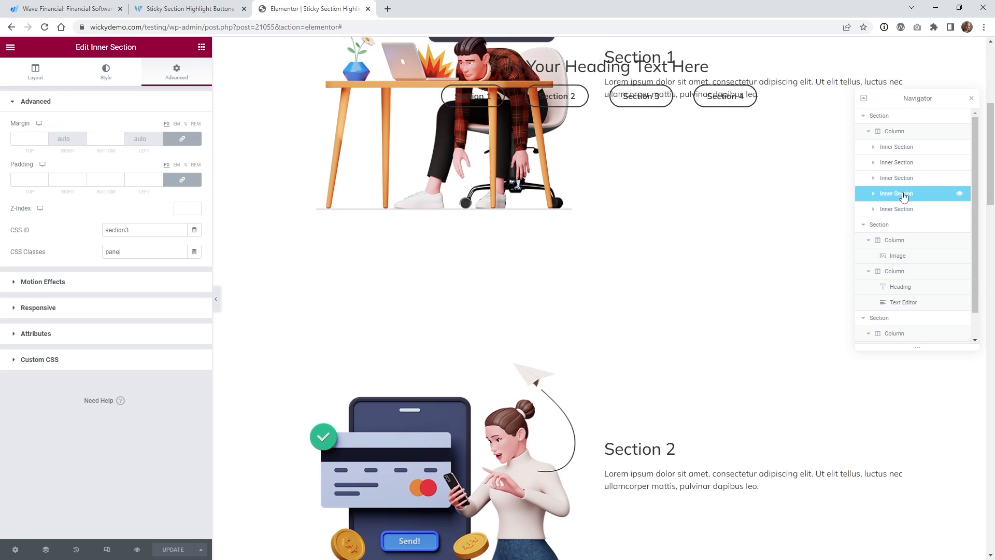
{"action": "left_click", "coordinate": [80, 333]}
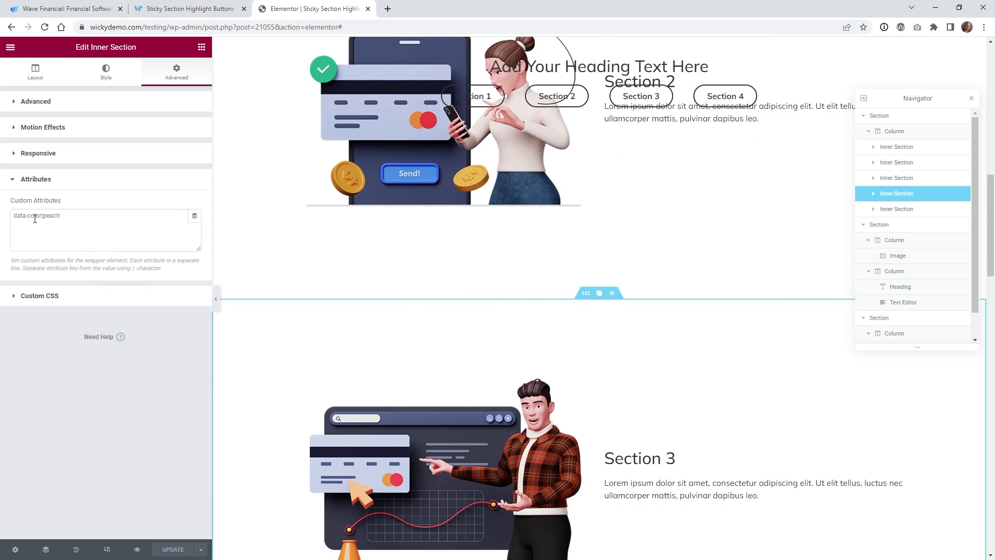
{"action": "left_click", "coordinate": [932, 208]}
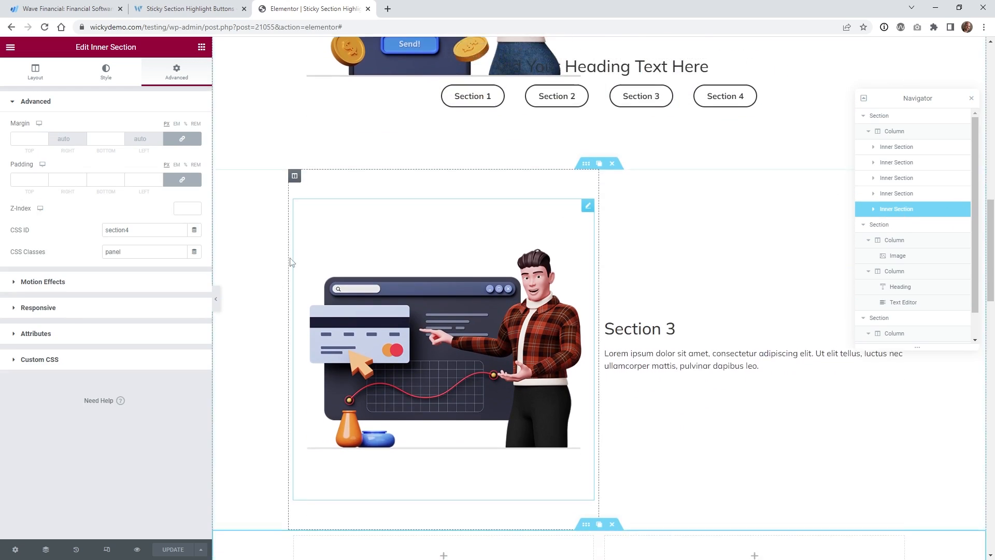
{"action": "left_click", "coordinate": [50, 338]}
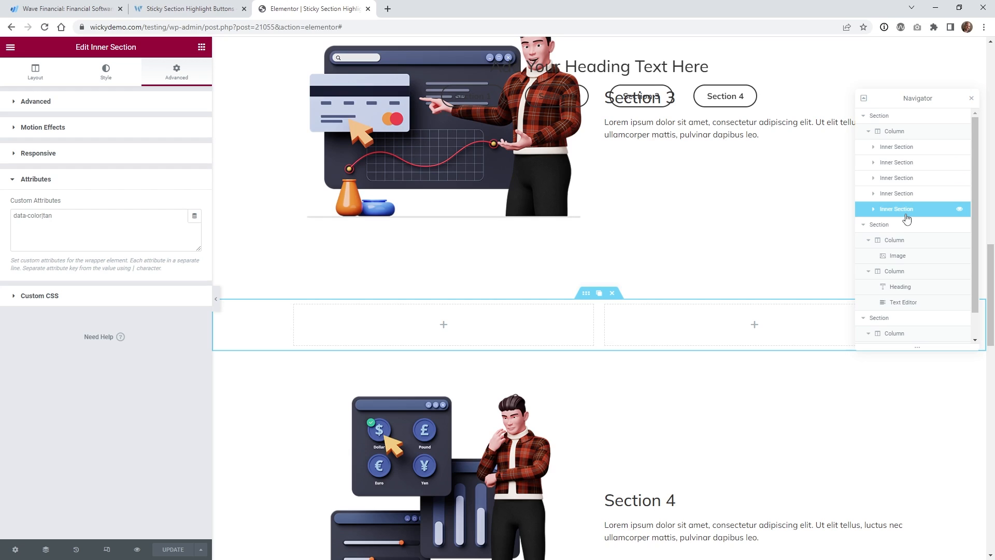
Open the page-level custom CSS and enlarge its editor so the full rules can be read
{"action": "left_click", "coordinate": [15, 549]}
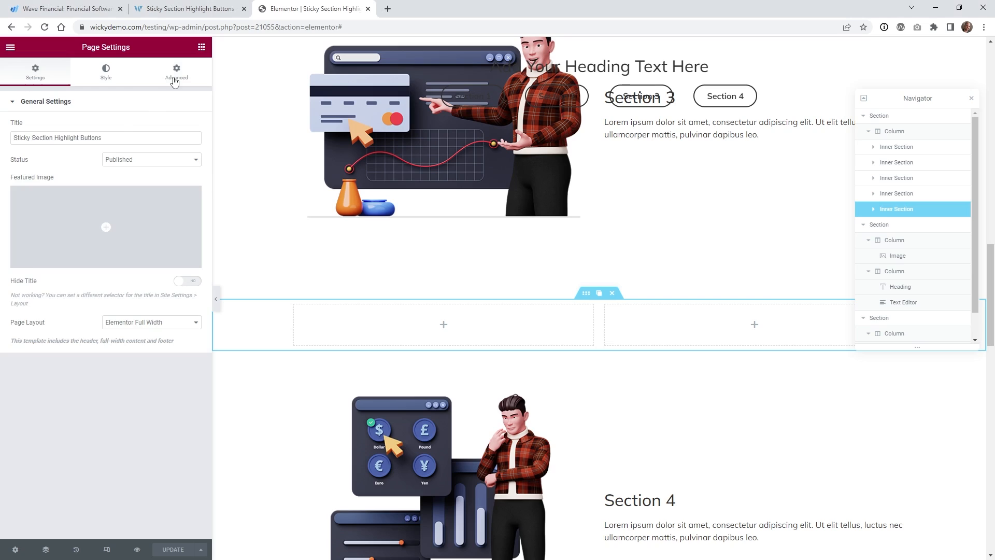
{"action": "left_click", "coordinate": [176, 75]}
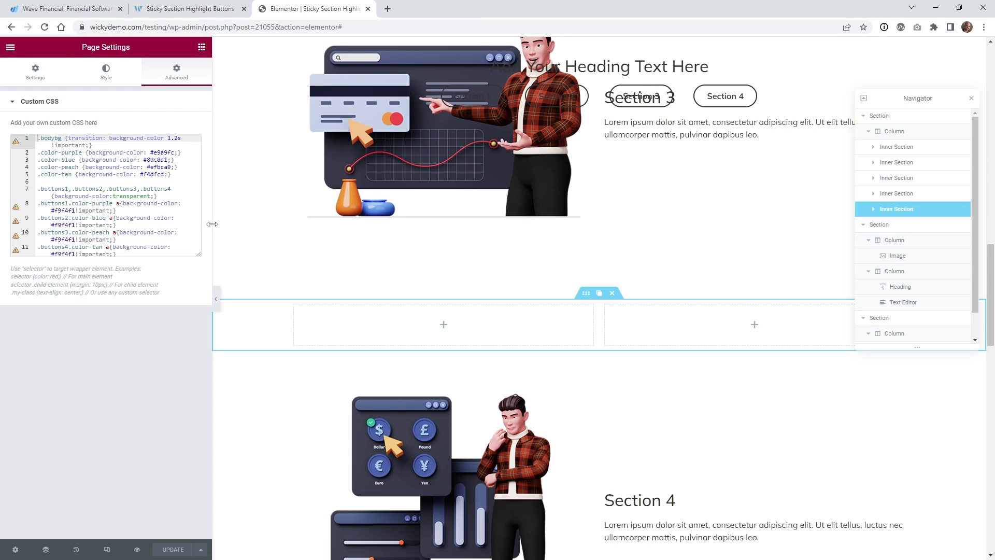
{"action": "left_click_drag", "start_coordinate": [213, 224], "coordinate": [251, 234]}
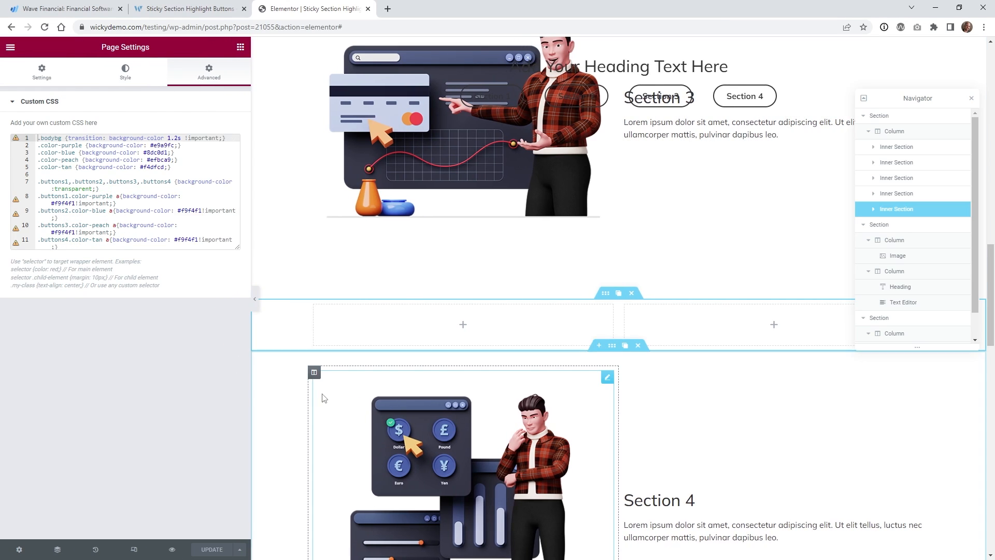
{"action": "left_click_drag", "start_coordinate": [251, 390], "coordinate": [322, 386]}
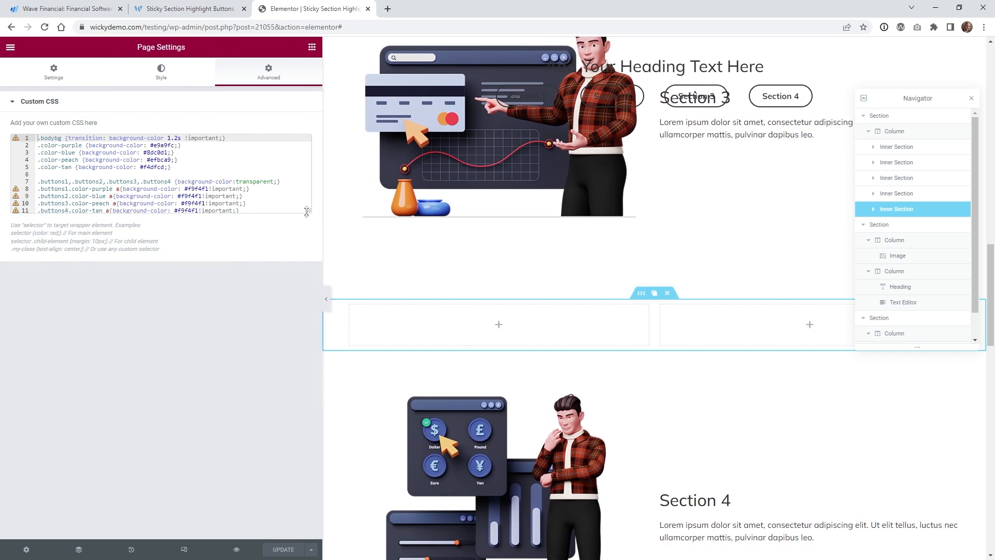
{"action": "left_click_drag", "start_coordinate": [308, 210], "coordinate": [308, 249]}
Examine the purple, blue, peach and tan background-colour rules in the page's custom CSS
{"action": "left_click", "coordinate": [65, 145]}
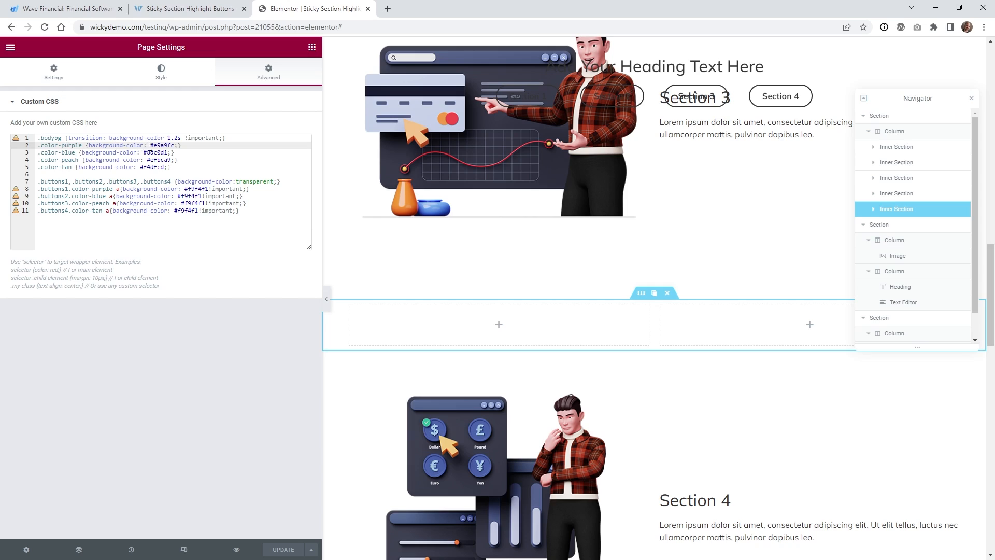
{"action": "left_click_drag", "start_coordinate": [150, 146], "coordinate": [167, 154]}
{"action": "left_click", "coordinate": [120, 154]}
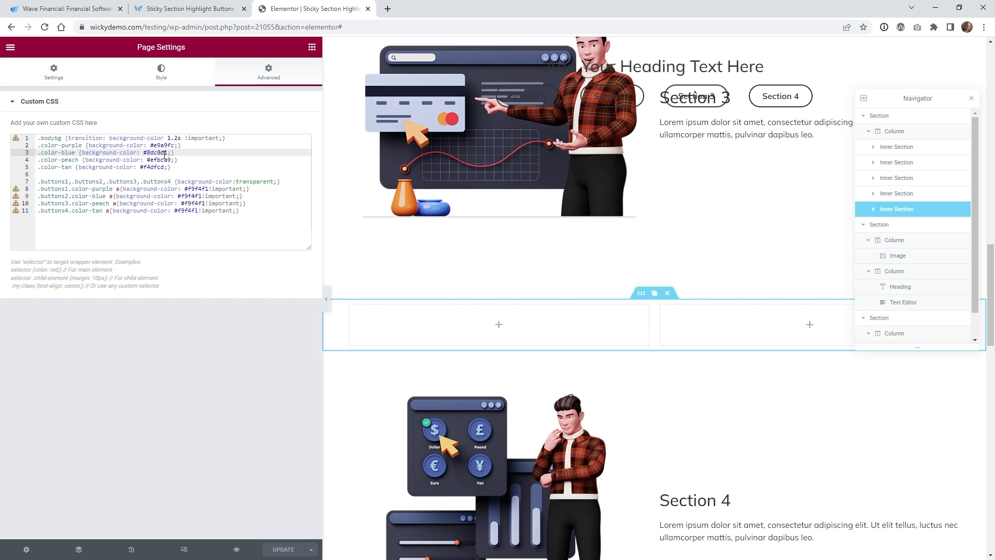
{"action": "left_click", "coordinate": [157, 167]}
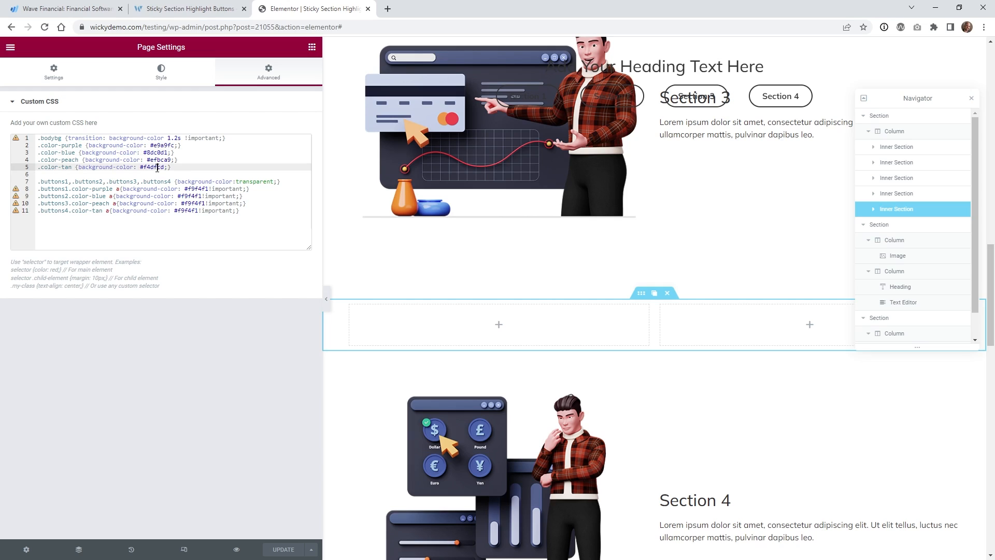
{"action": "left_click_drag", "start_coordinate": [170, 167], "coordinate": [38, 147]}
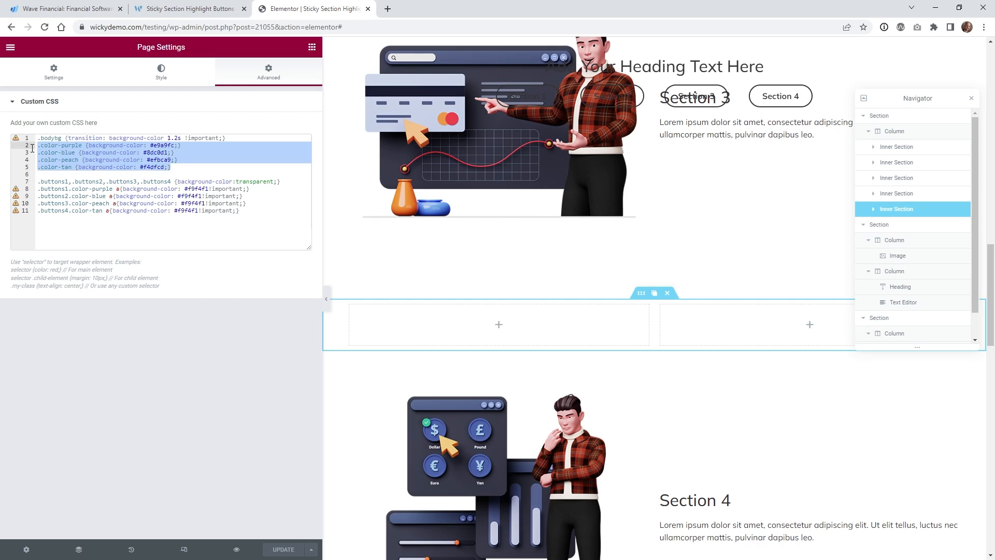
{"action": "left_click", "coordinate": [89, 153]}
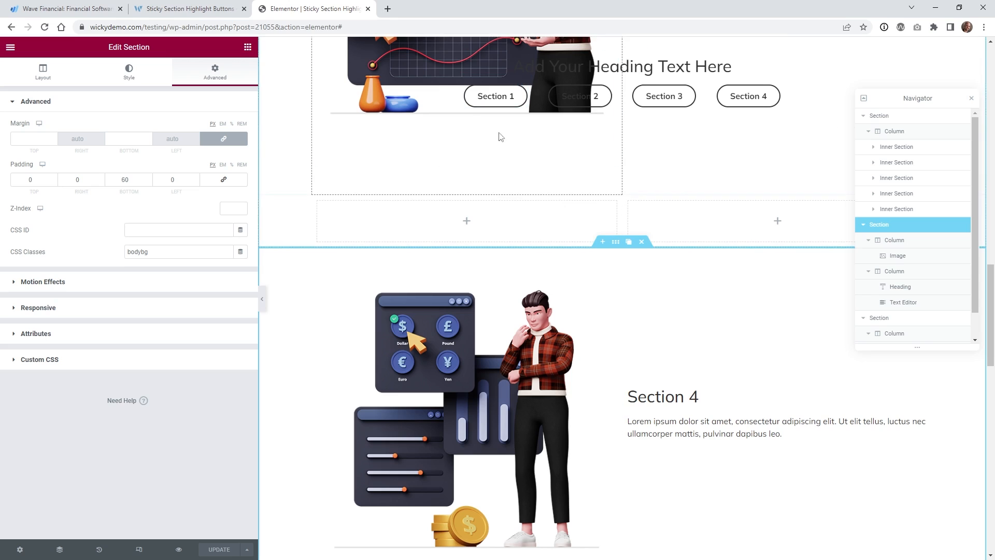
Switch to the live Sticky Section Highlight Buttons page and examine the header, button highlights and background colours from Section 1 through Section 4
{"action": "left_click", "coordinate": [207, 4]}
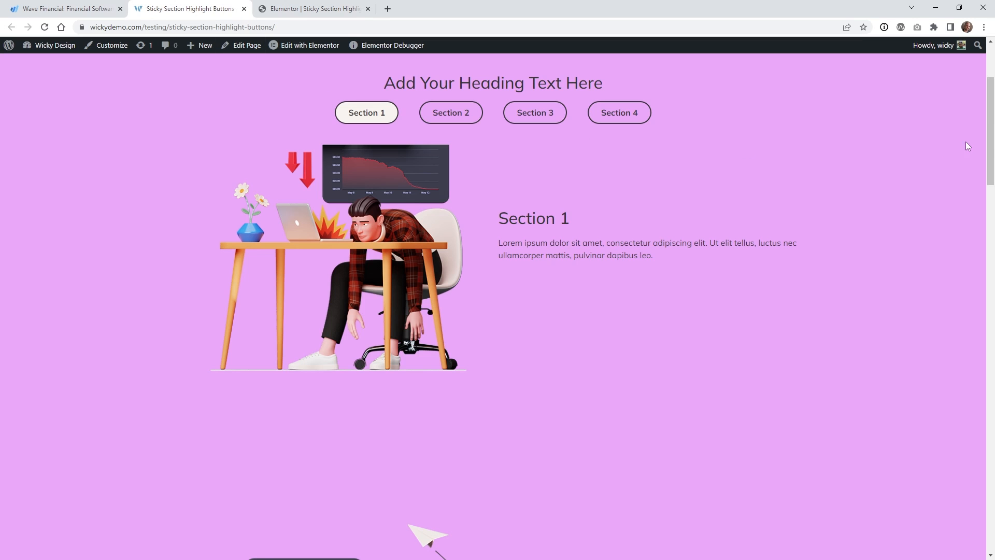
{"action": "left_click_drag", "start_coordinate": [990, 142], "coordinate": [991, 154]}
{"action": "left_click_drag", "start_coordinate": [983, 170], "coordinate": [933, 279]}
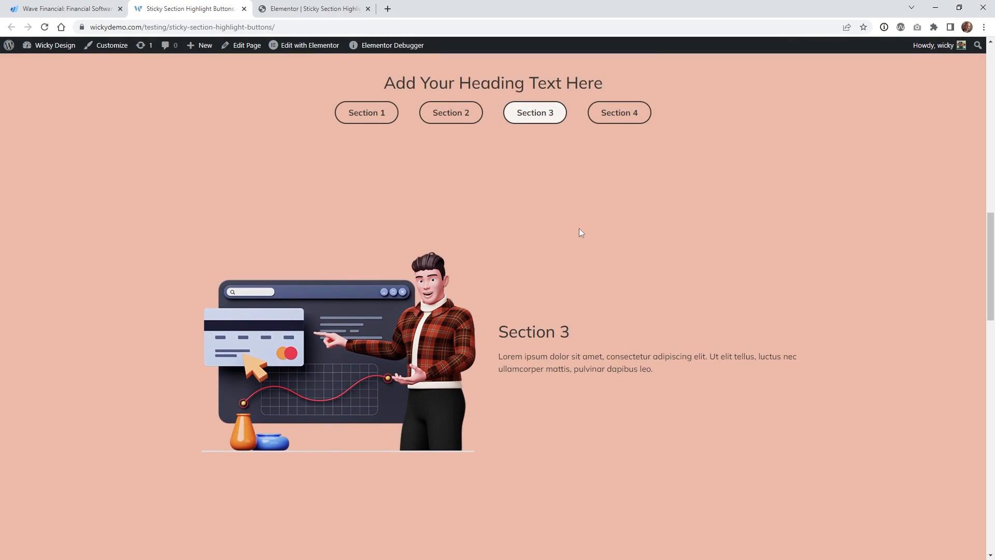
{"action": "scroll", "coordinate": [579, 228], "scroll_direction": "down", "scroll_amount": 5}
{"action": "scroll", "coordinate": [603, 189], "scroll_direction": "down", "scroll_amount": 1}
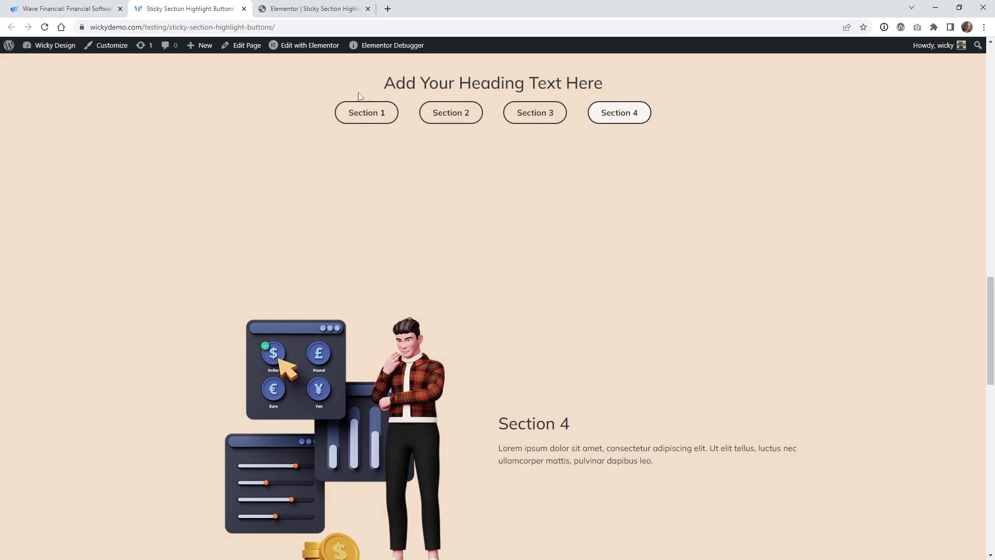
{"action": "scroll", "coordinate": [374, 194], "scroll_direction": "down", "scroll_amount": 4}
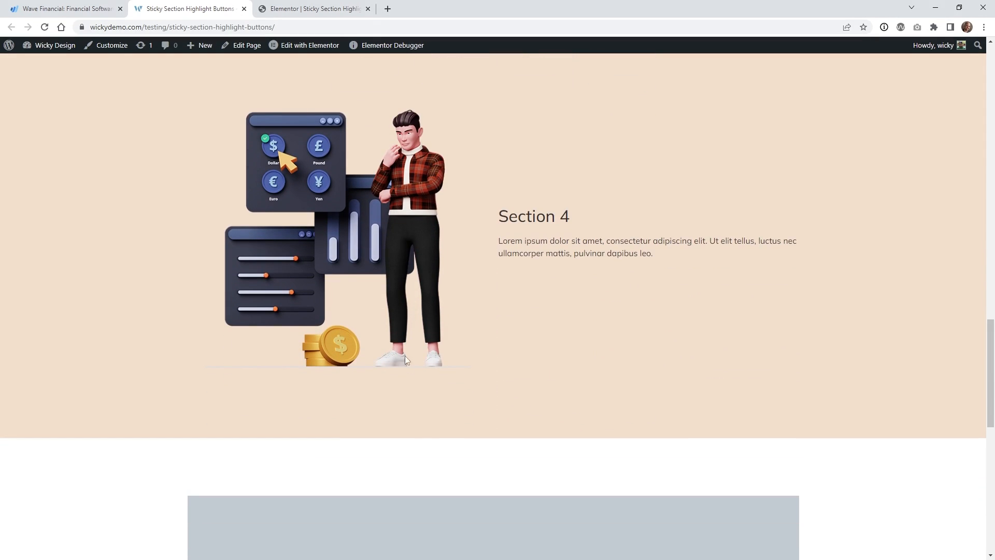
{"action": "scroll", "coordinate": [430, 449], "scroll_direction": "up", "scroll_amount": 4}
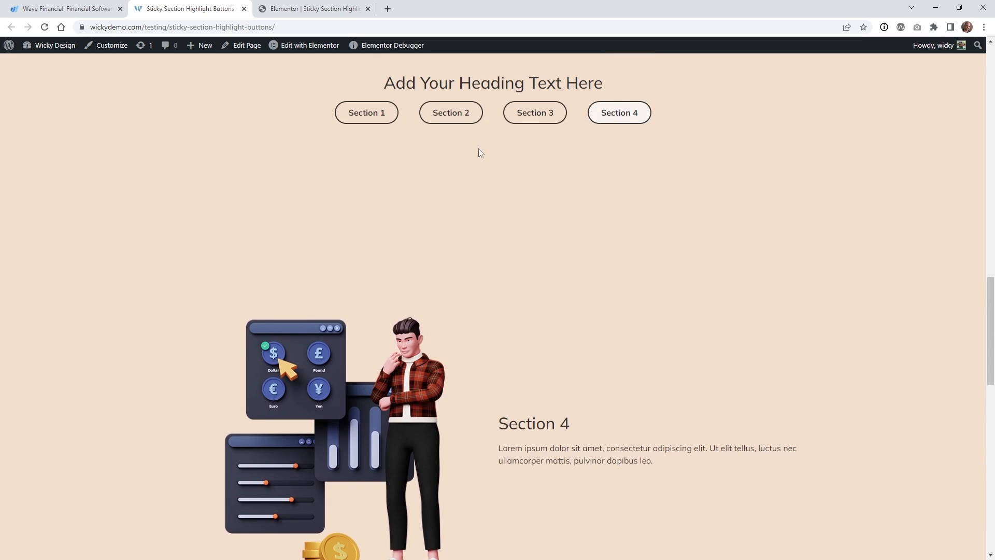
{"action": "scroll", "coordinate": [531, 224], "scroll_direction": "down", "scroll_amount": 2}
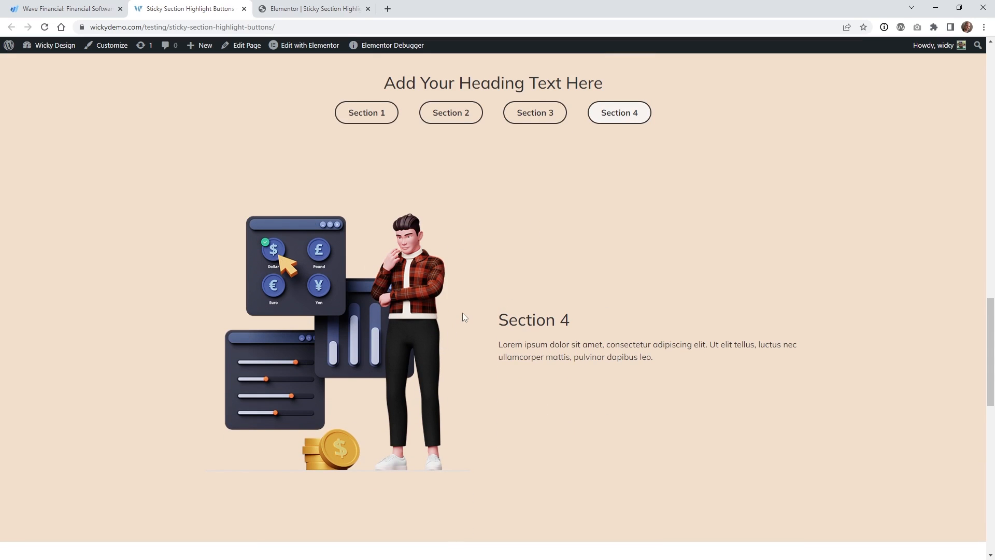
{"action": "scroll", "coordinate": [462, 313], "scroll_direction": "down", "scroll_amount": 1}
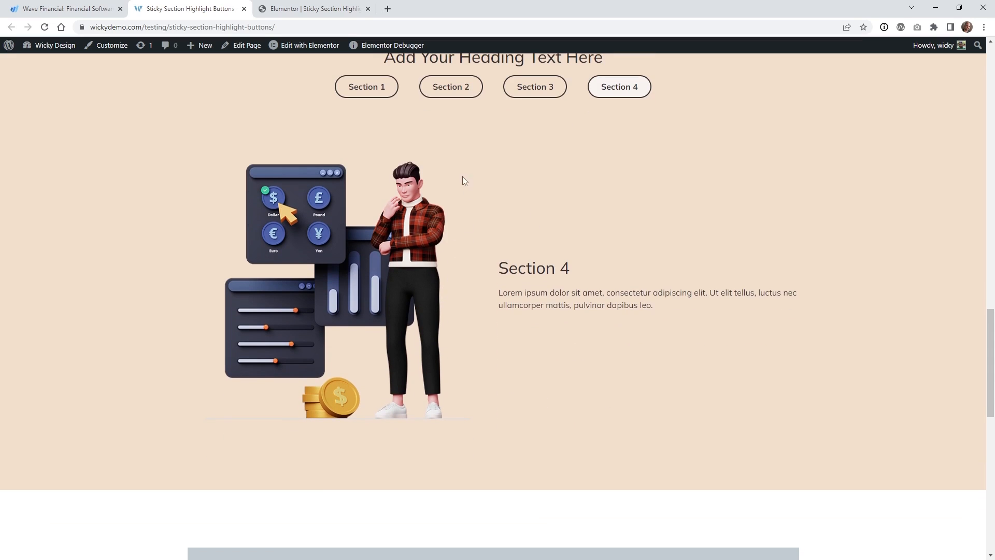
Switch to the Wave site and examine how its sticky header behaves at the end of the Advisors section
{"action": "left_click", "coordinate": [88, 4]}
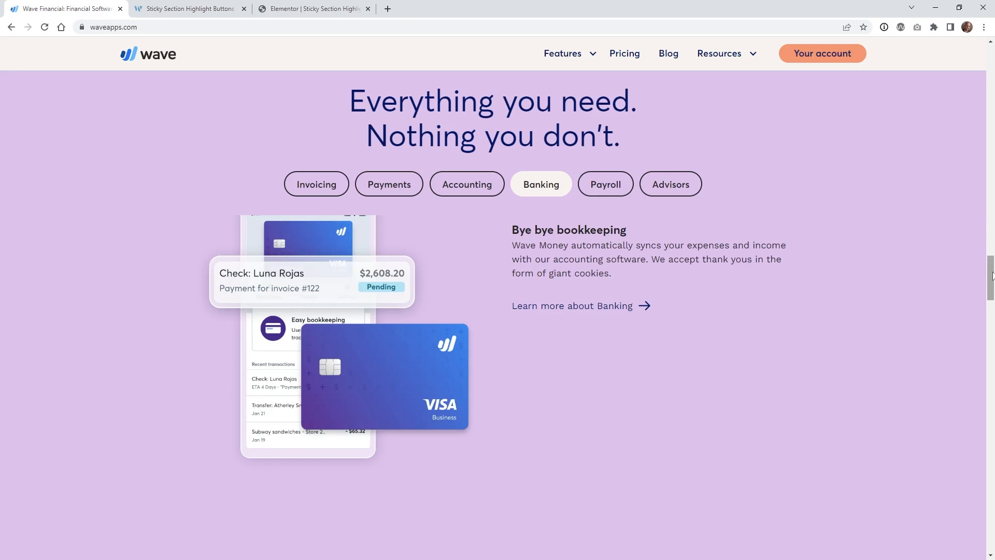
{"action": "left_click_drag", "start_coordinate": [990, 275], "coordinate": [956, 359]}
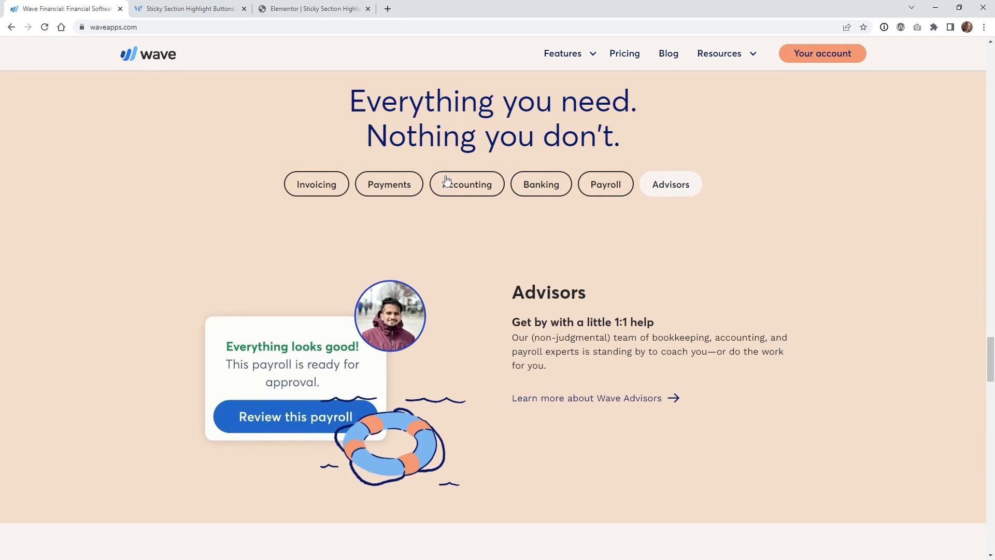
{"action": "scroll", "coordinate": [740, 333], "scroll_direction": "down", "scroll_amount": 2}
{"action": "scroll", "coordinate": [740, 333], "scroll_direction": "up", "scroll_amount": 2}
{"action": "scroll", "coordinate": [736, 332], "scroll_direction": "down", "scroll_amount": 5}
{"action": "scroll", "coordinate": [736, 332], "scroll_direction": "up", "scroll_amount": 4}
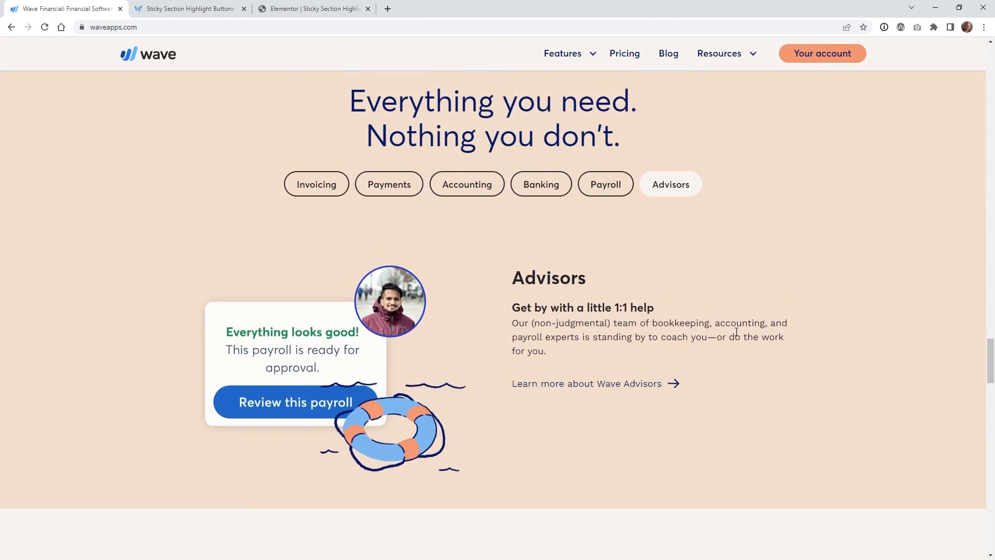
Return to the Elementor editor and inspect the advanced settings of the inner section holding the heading and section buttons
{"action": "left_click", "coordinate": [218, 7]}
{"action": "left_click", "coordinate": [309, 5]}
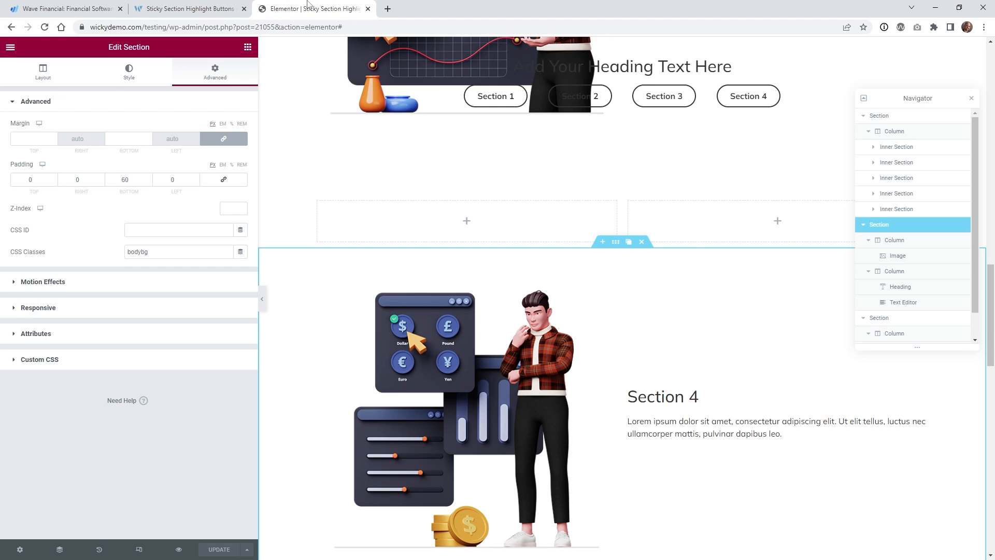
{"action": "scroll", "coordinate": [544, 275], "scroll_direction": "up", "scroll_amount": 3}
{"action": "scroll", "coordinate": [666, 224], "scroll_direction": "up", "scroll_amount": 10}
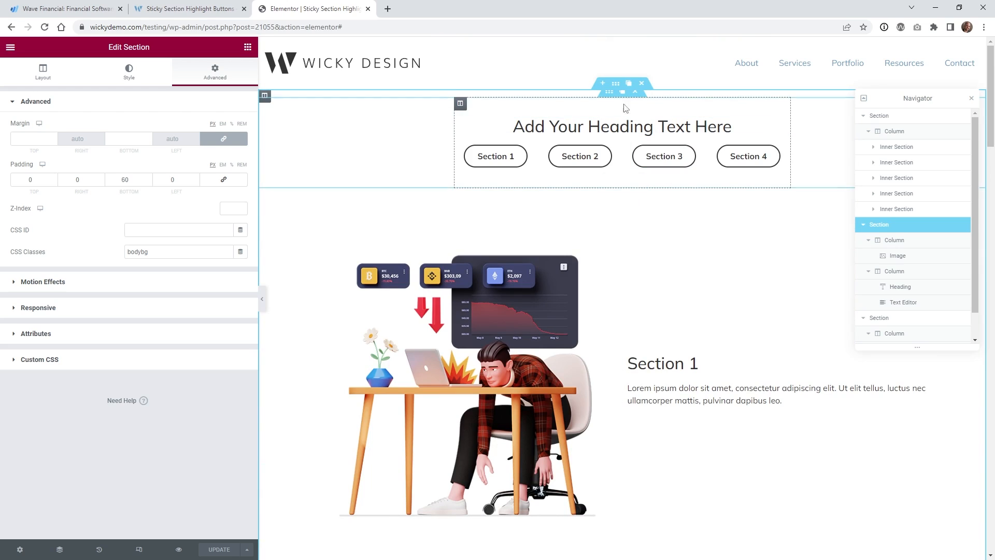
{"action": "left_click", "coordinate": [608, 93]}
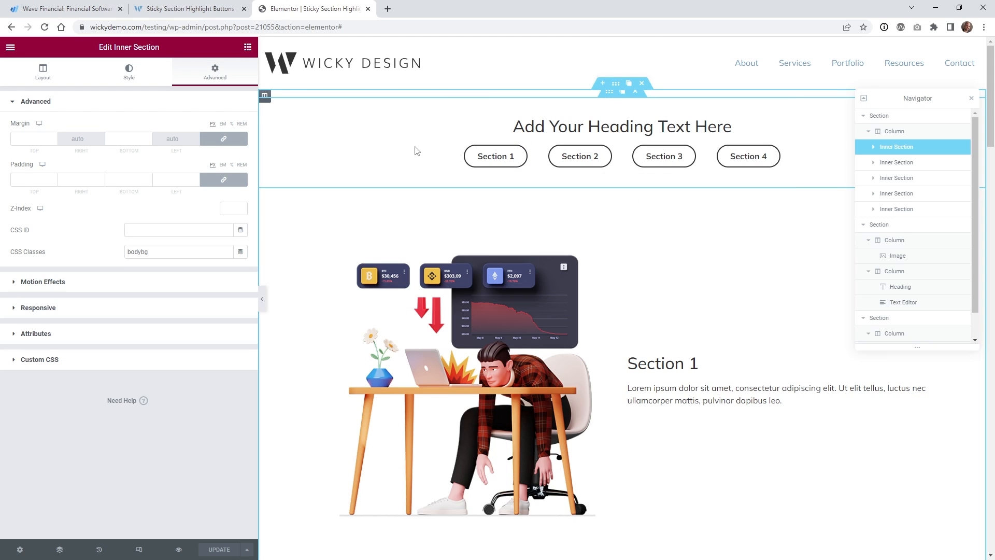
Check the sticky heading over Section 3 on the live page, and inspect the header inner section's Motion Effects settings in Elementor
{"action": "left_click", "coordinate": [217, 10]}
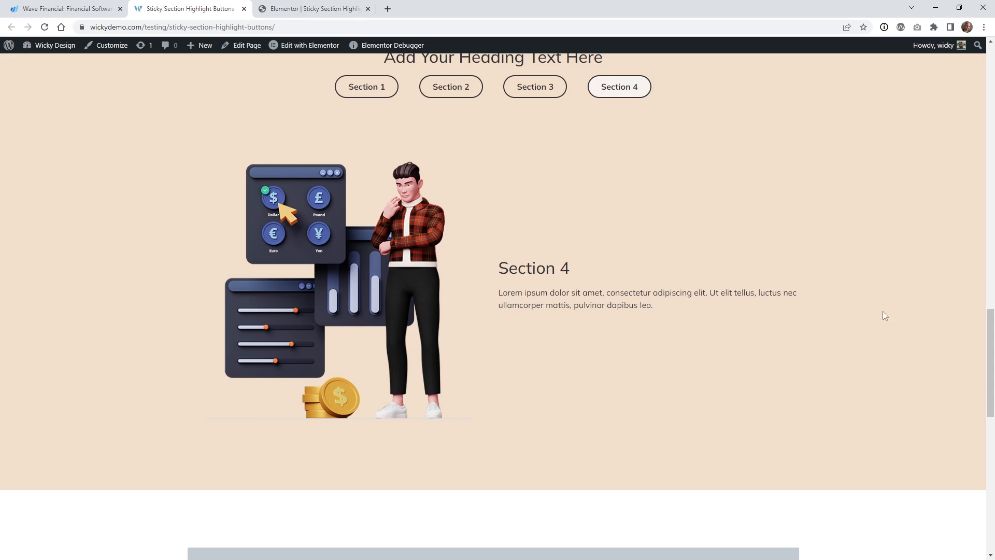
{"action": "scroll", "coordinate": [981, 337], "scroll_direction": "up", "scroll_amount": 6}
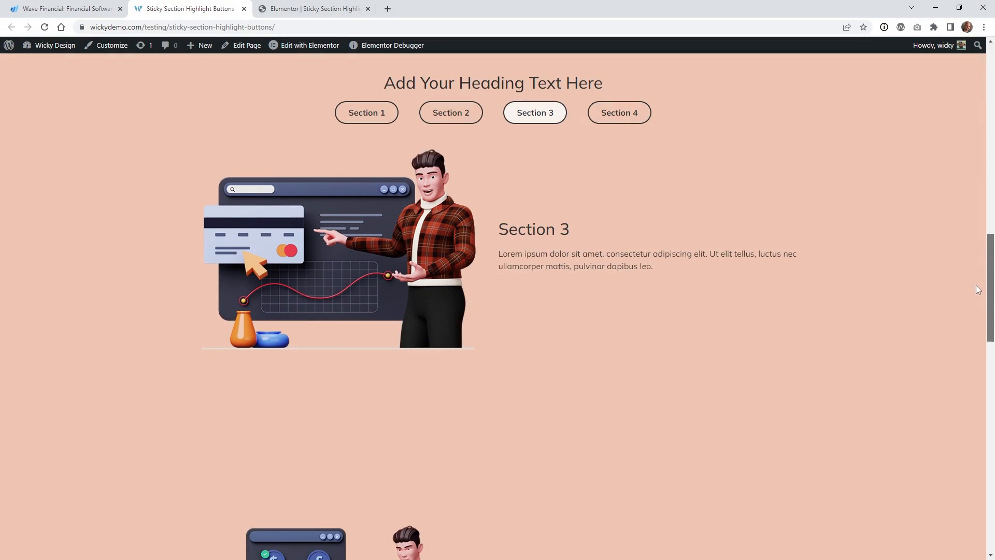
{"action": "left_click_drag", "start_coordinate": [225, 141], "coordinate": [272, 131]}
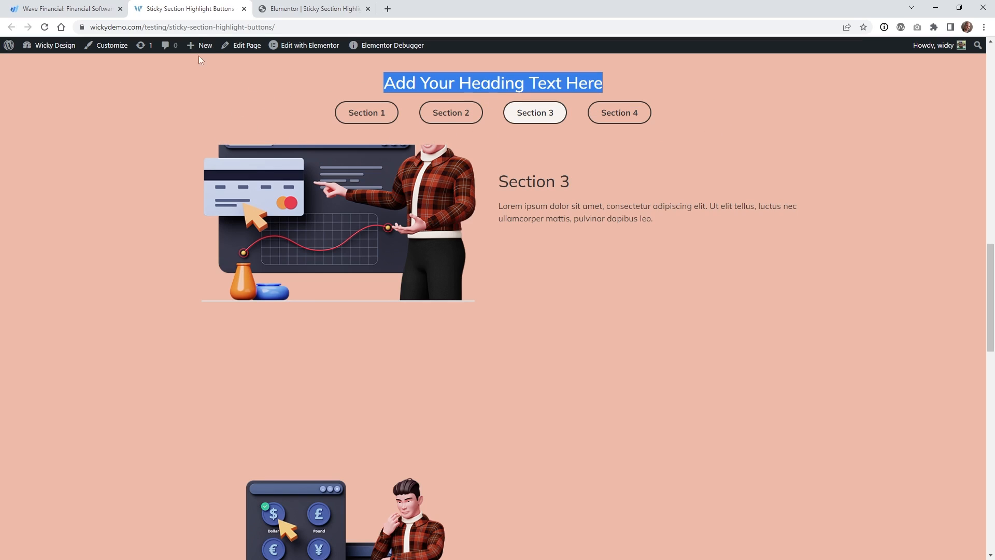
{"action": "left_click", "coordinate": [311, 9]}
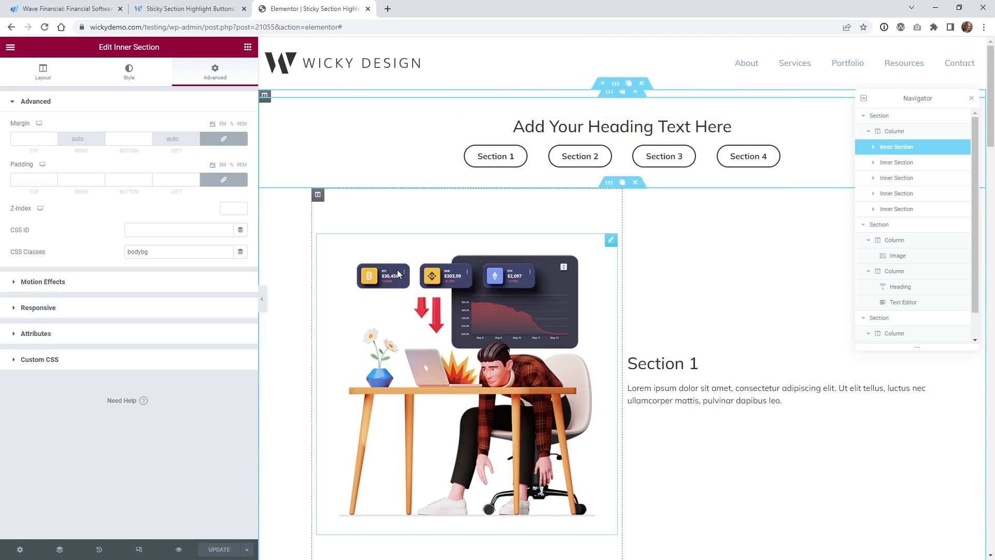
{"action": "left_click", "coordinate": [103, 334]}
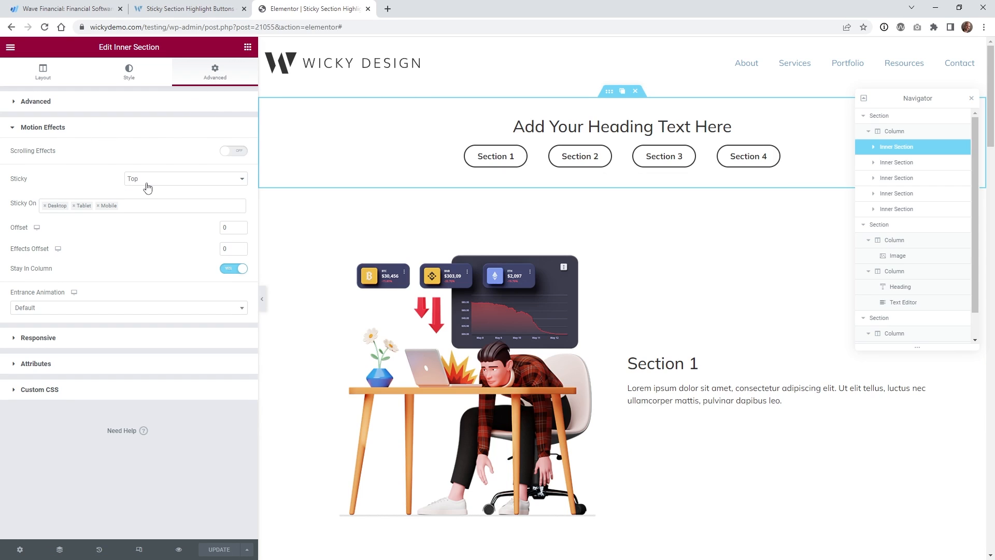
Compare where the sticky header stops around Section 4 on the live page and in the Elementor editor
{"action": "left_click", "coordinate": [169, 7]}
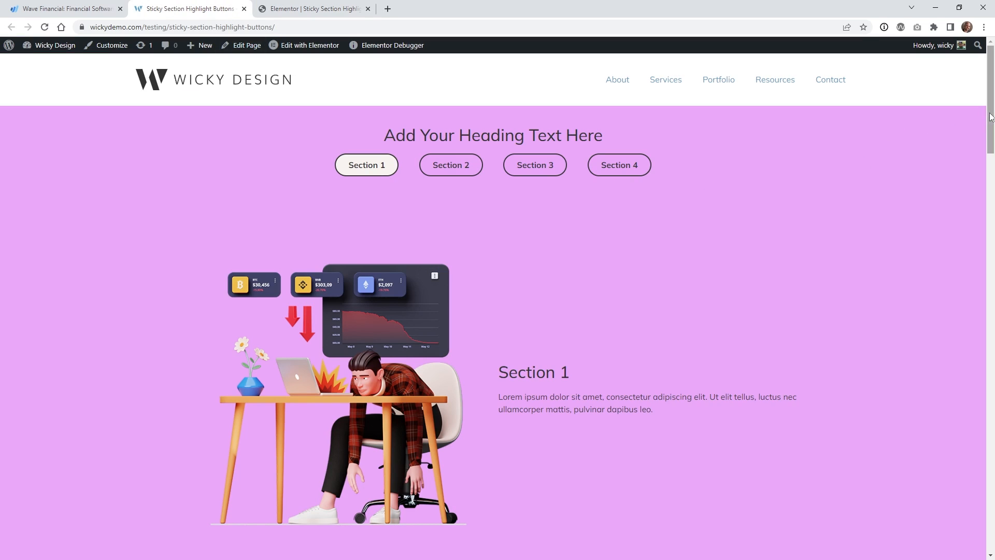
{"action": "left_click_drag", "start_coordinate": [987, 118], "coordinate": [949, 377]}
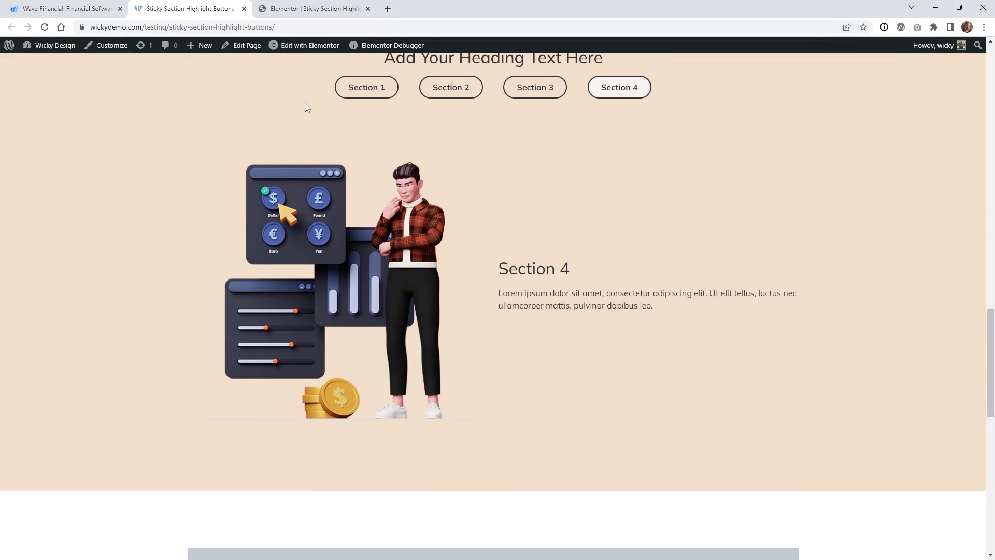
{"action": "left_click", "coordinate": [314, 4]}
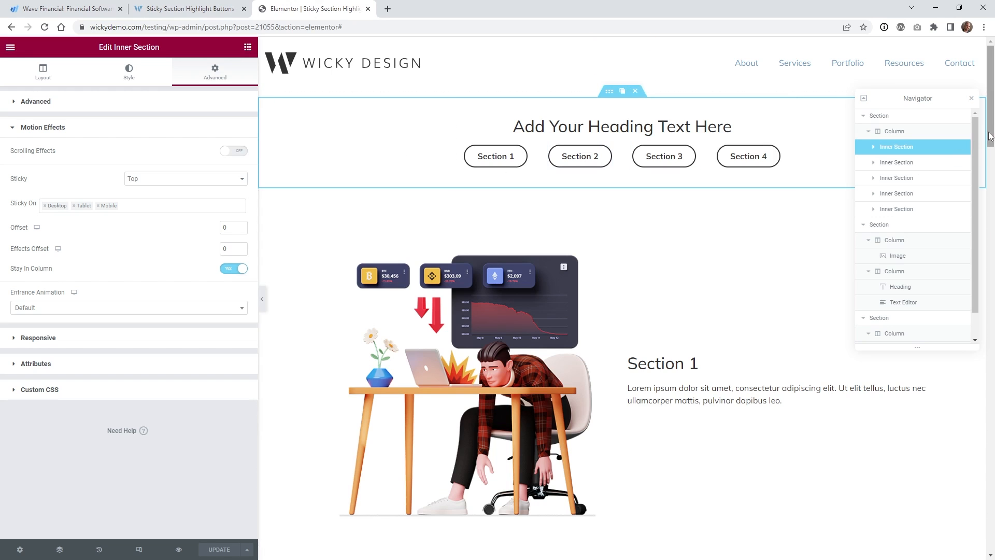
{"action": "left_click_drag", "start_coordinate": [992, 141], "coordinate": [969, 348]}
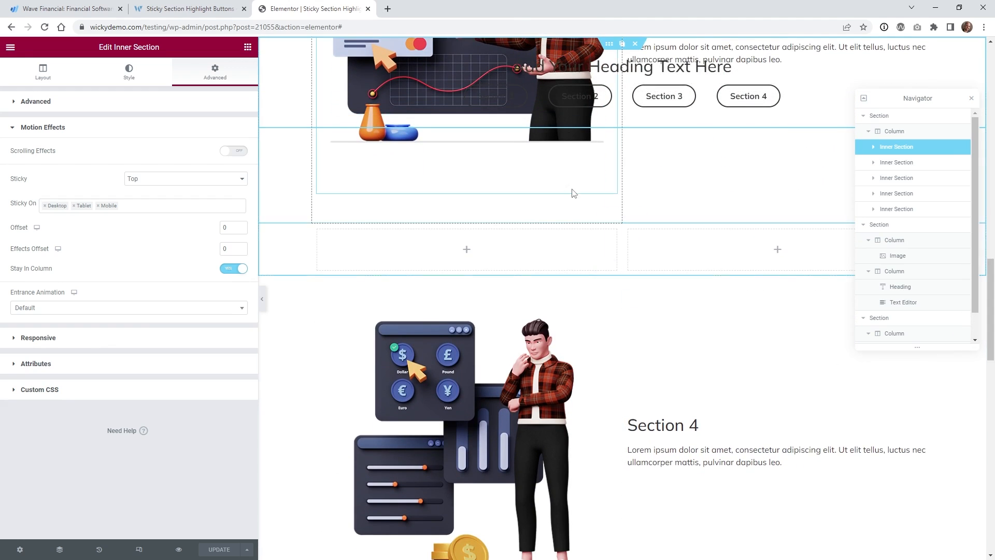
Open the outer section holding the Section 4 image and text and inspect its advanced settings
{"action": "scroll", "coordinate": [606, 255], "scroll_direction": "down", "scroll_amount": 1}
{"action": "right_click", "coordinate": [602, 257]}
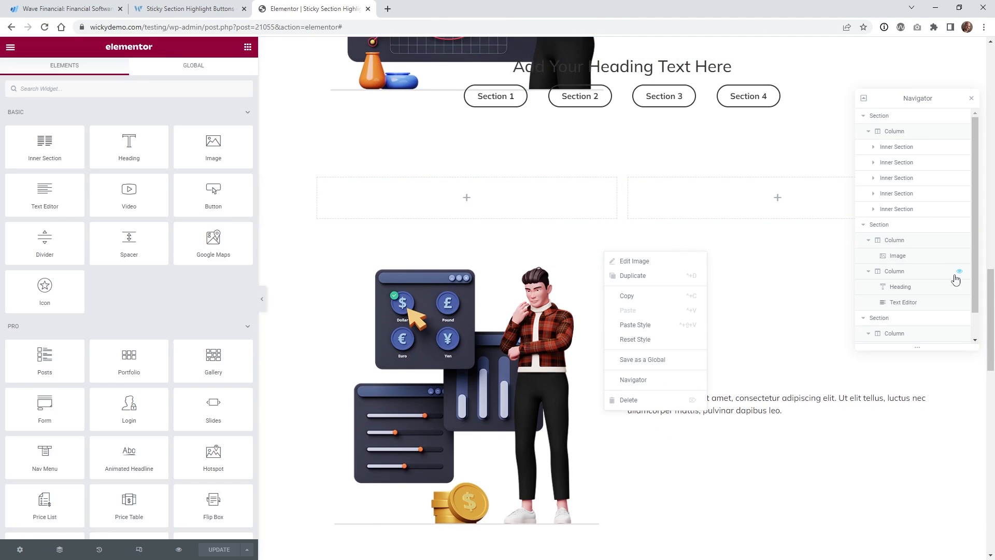
{"action": "scroll", "coordinate": [854, 264], "scroll_direction": "down", "scroll_amount": 2}
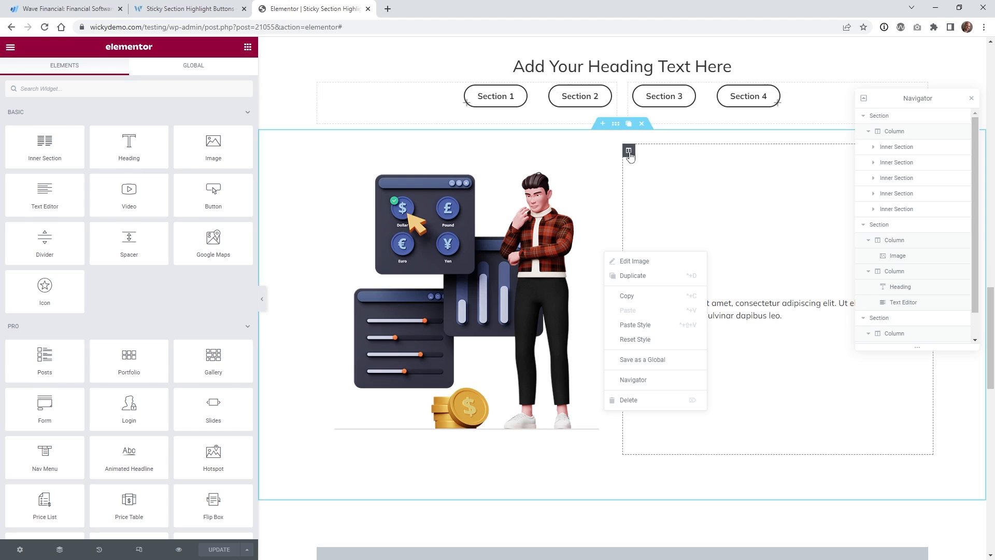
{"action": "left_click", "coordinate": [615, 123]}
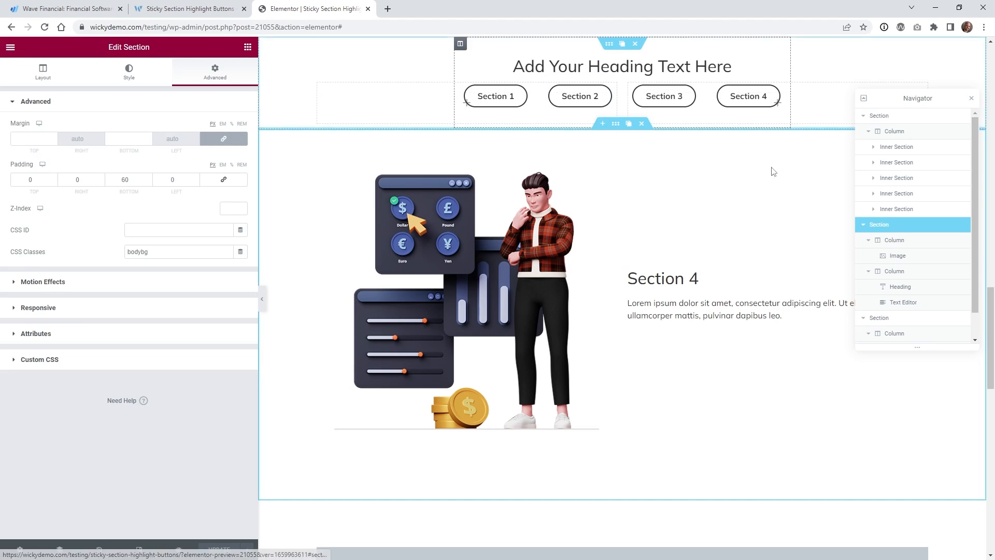
{"action": "left_click_drag", "start_coordinate": [991, 304], "coordinate": [990, 309]}
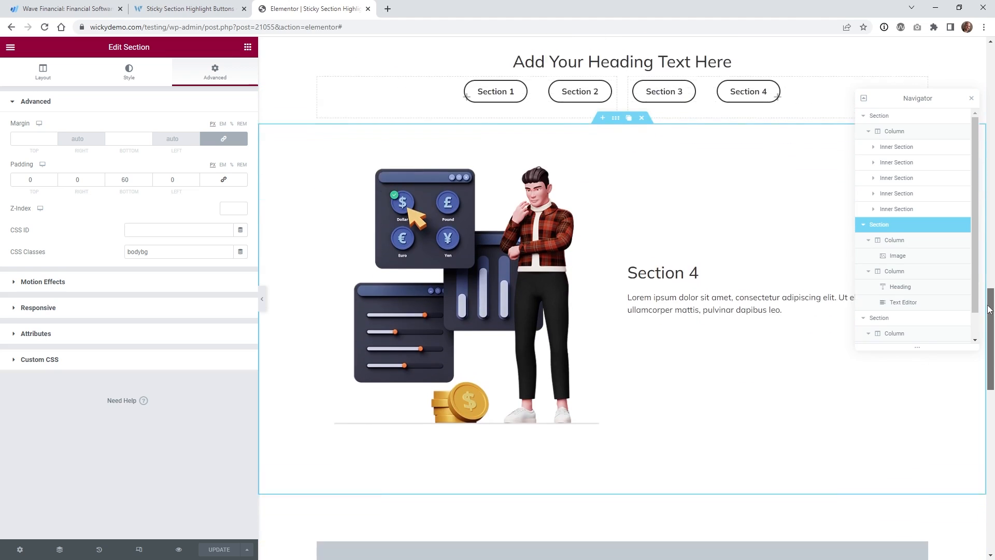
Compare the CSS ID and class of the empty inner section above Section 4 with Section 3's inner section, and inspect its custom attributes
{"action": "left_click", "coordinate": [620, 377]}
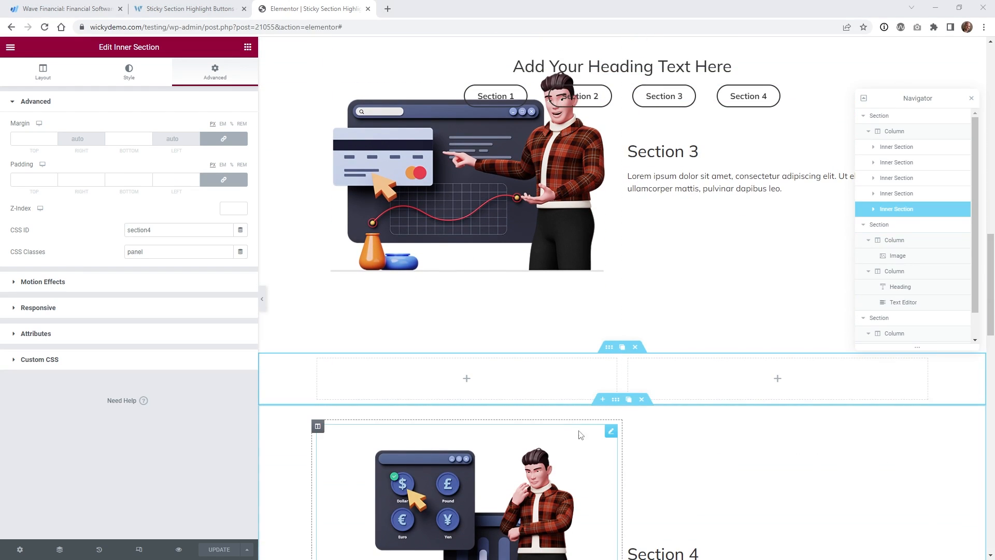
{"action": "scroll", "coordinate": [571, 431], "scroll_direction": "up", "scroll_amount": 2}
{"action": "scroll", "coordinate": [572, 430], "scroll_direction": "down", "scroll_amount": 1}
{"action": "scroll", "coordinate": [623, 430], "scroll_direction": "down", "scroll_amount": 2}
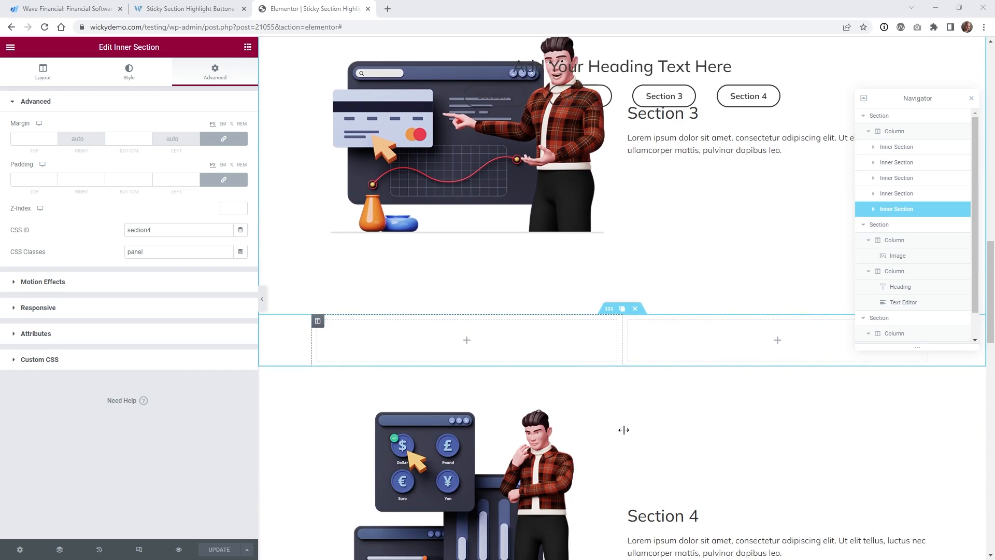
{"action": "left_click", "coordinate": [902, 195]}
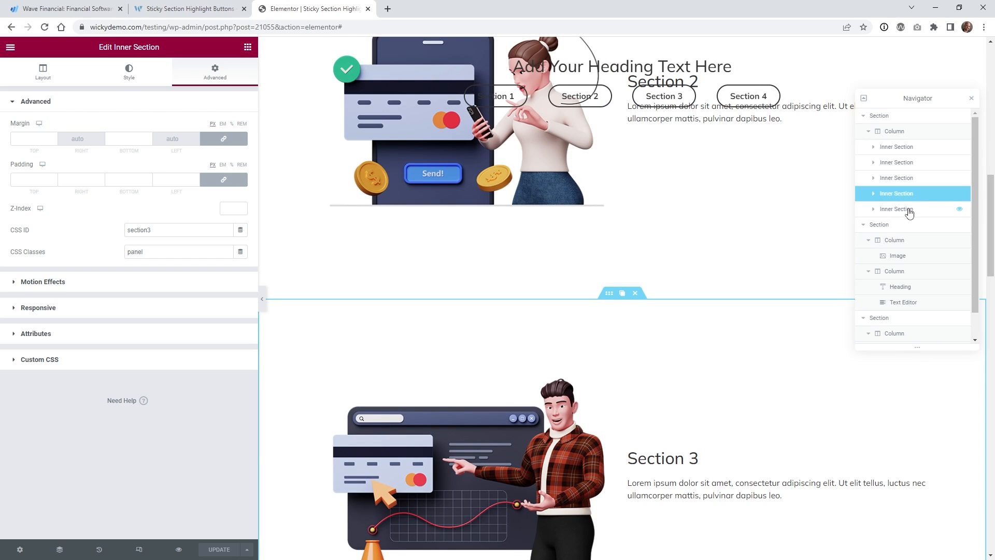
{"action": "left_click", "coordinate": [906, 210]}
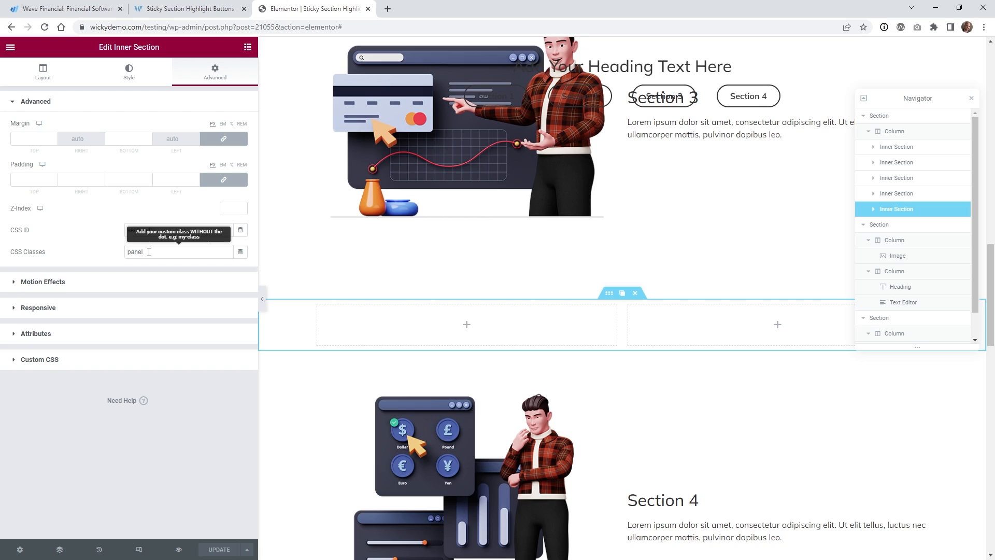
{"action": "left_click", "coordinate": [51, 335]}
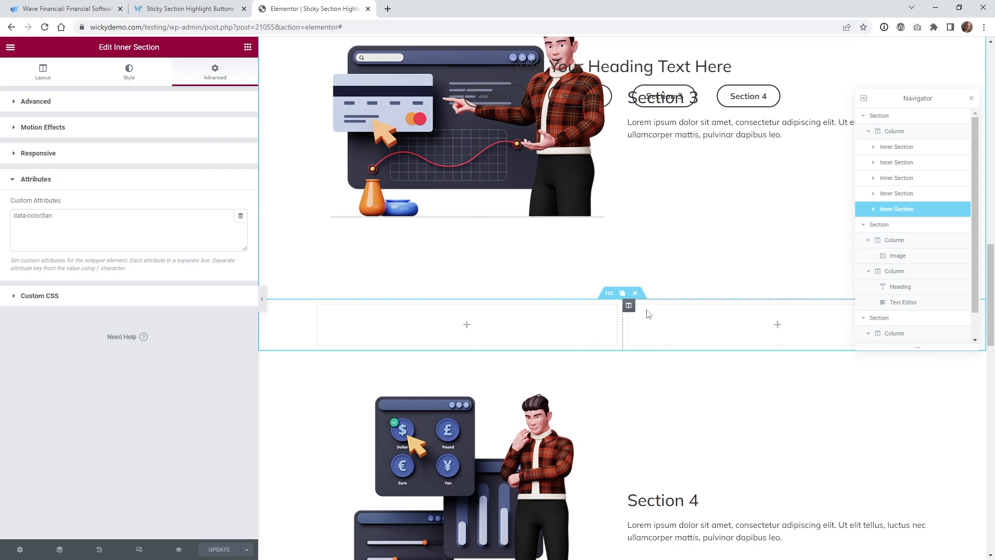
Inspect the CSS class and custom attributes of the separate outer section that contains the Section 4 content
{"action": "scroll", "coordinate": [629, 310], "scroll_direction": "down", "scroll_amount": 1}
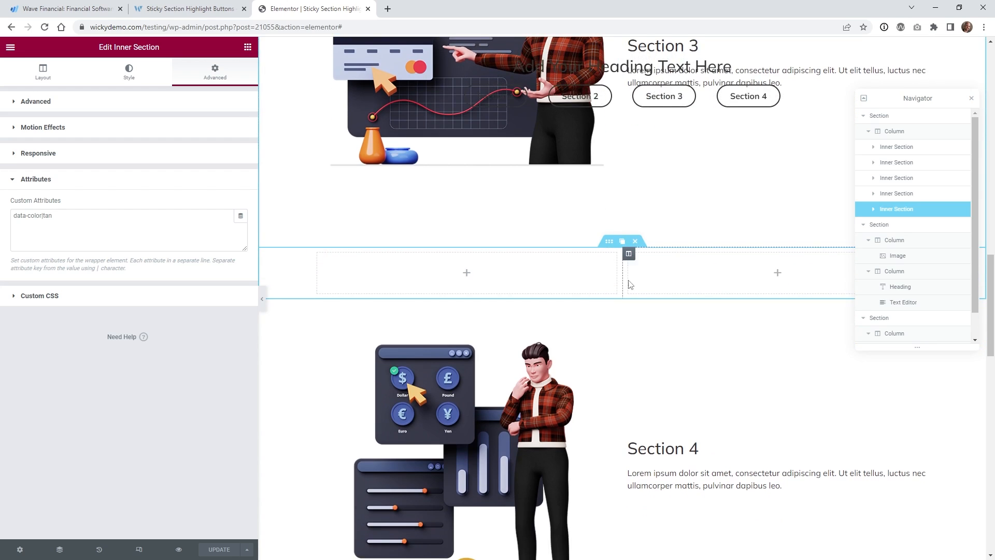
{"action": "scroll", "coordinate": [621, 274], "scroll_direction": "down", "scroll_amount": 2}
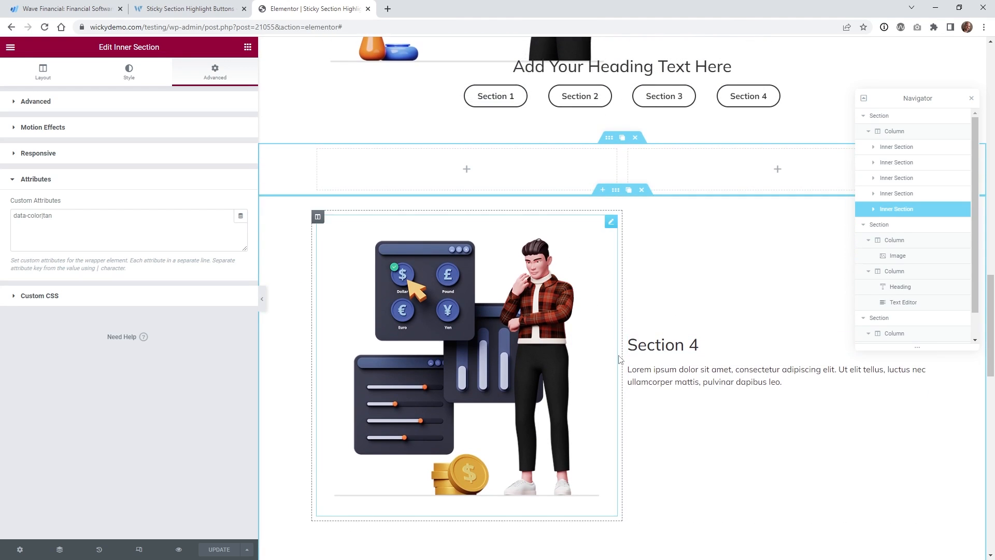
{"action": "scroll", "coordinate": [624, 311], "scroll_direction": "up", "scroll_amount": 2}
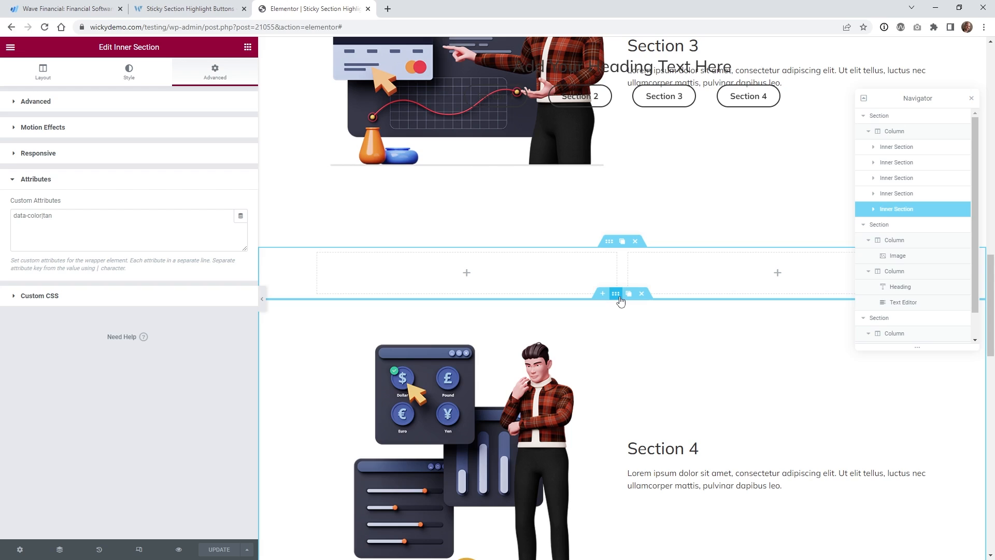
{"action": "left_click", "coordinate": [617, 294]}
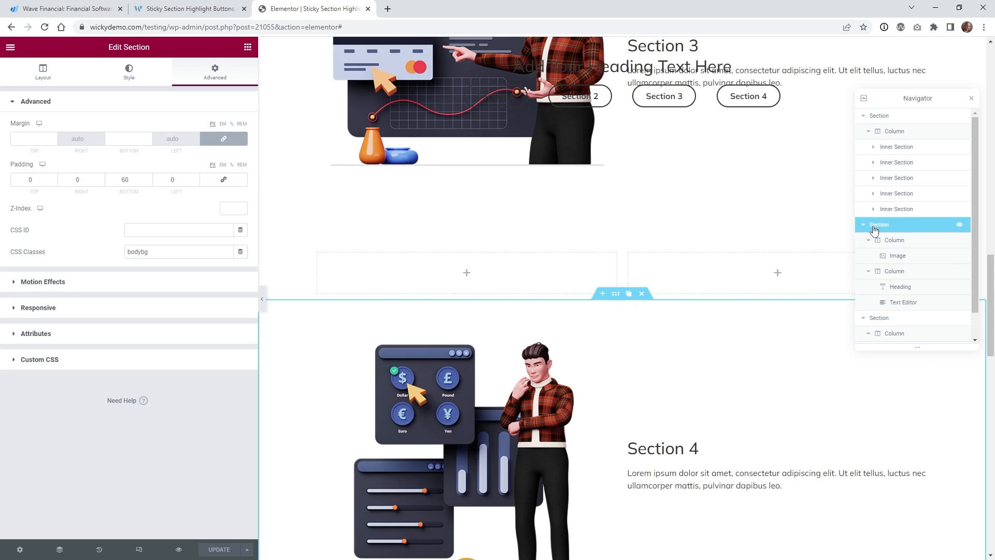
{"action": "scroll", "coordinate": [737, 328], "scroll_direction": "down", "scroll_amount": 2}
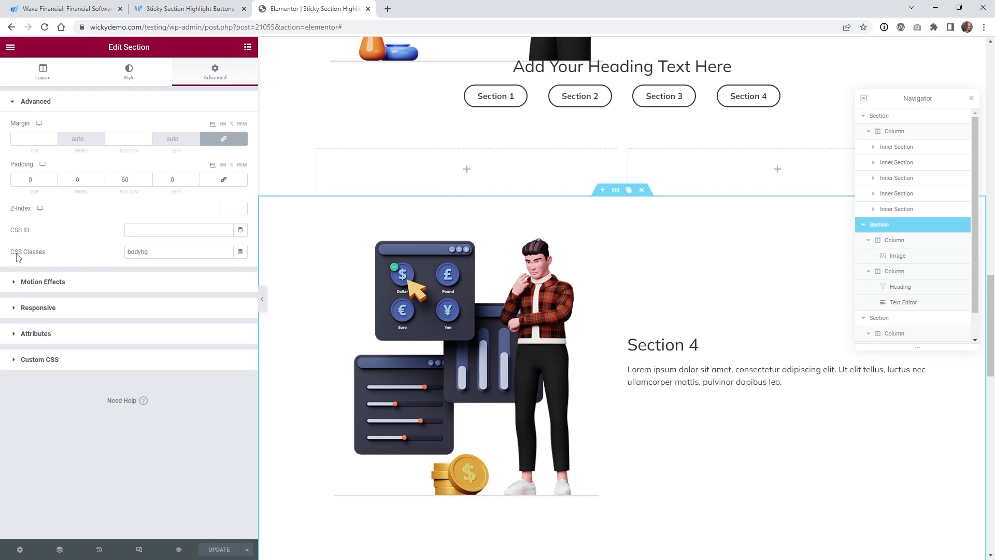
{"action": "left_click_drag", "start_coordinate": [184, 252], "coordinate": [116, 257]}
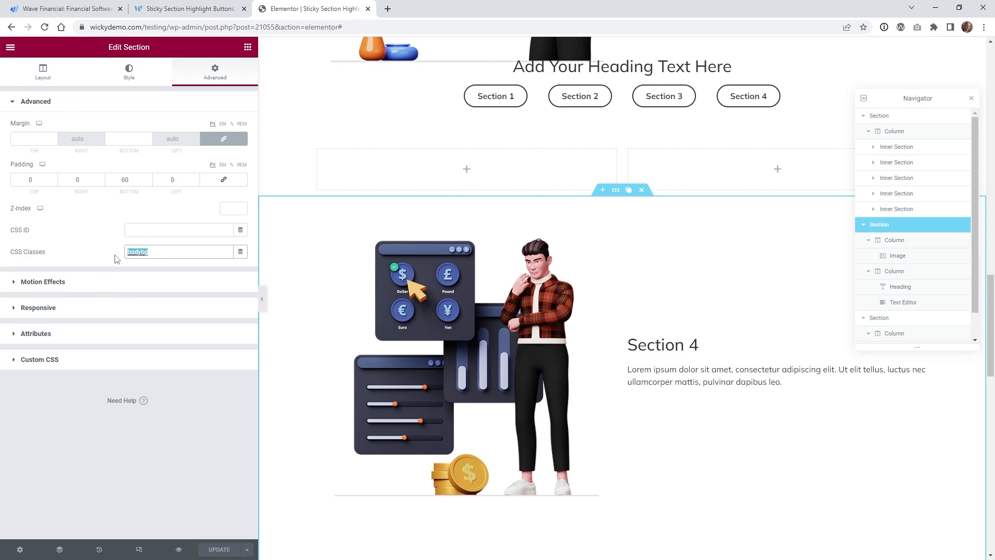
{"action": "scroll", "coordinate": [608, 166], "scroll_direction": "up", "scroll_amount": 1}
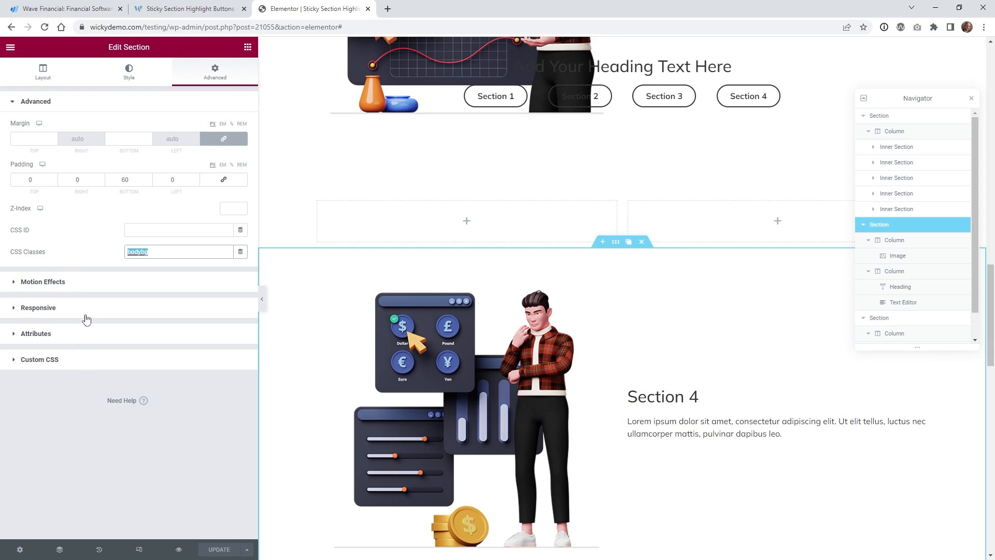
{"action": "left_click", "coordinate": [85, 335]}
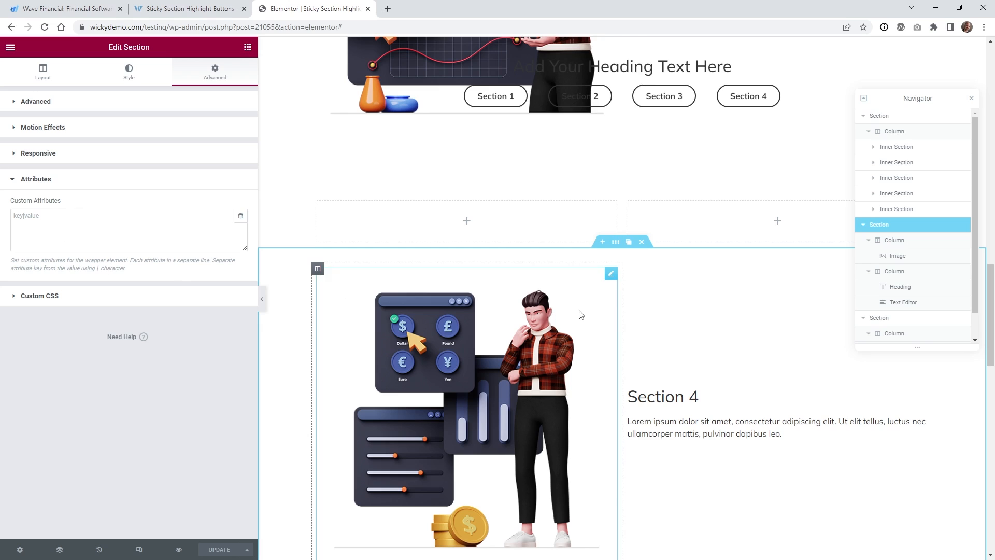
Switch to the live page and check how the background colour and highlighted button change between Section 3 and Section 4
{"action": "left_click", "coordinate": [176, 8]}
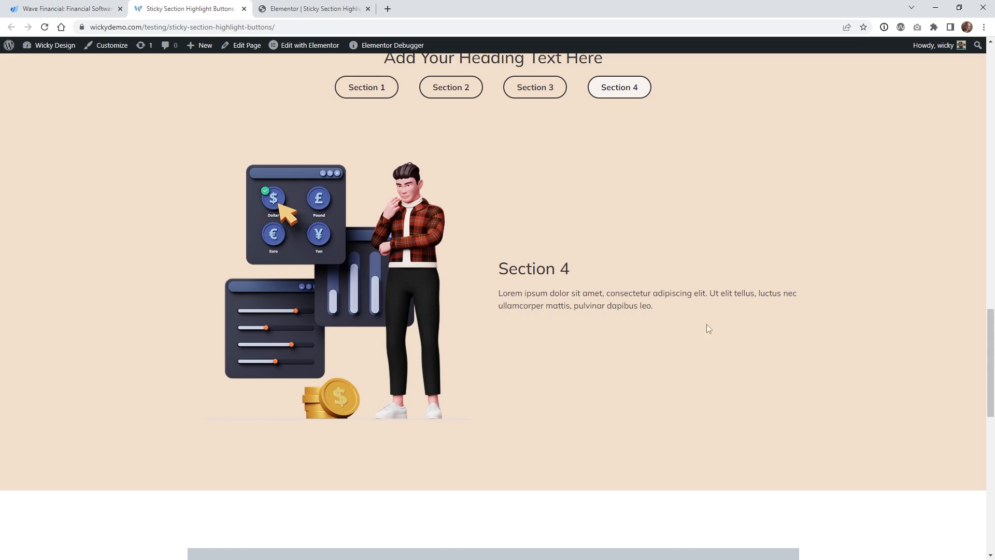
{"action": "scroll", "coordinate": [701, 338], "scroll_direction": "up", "scroll_amount": 5}
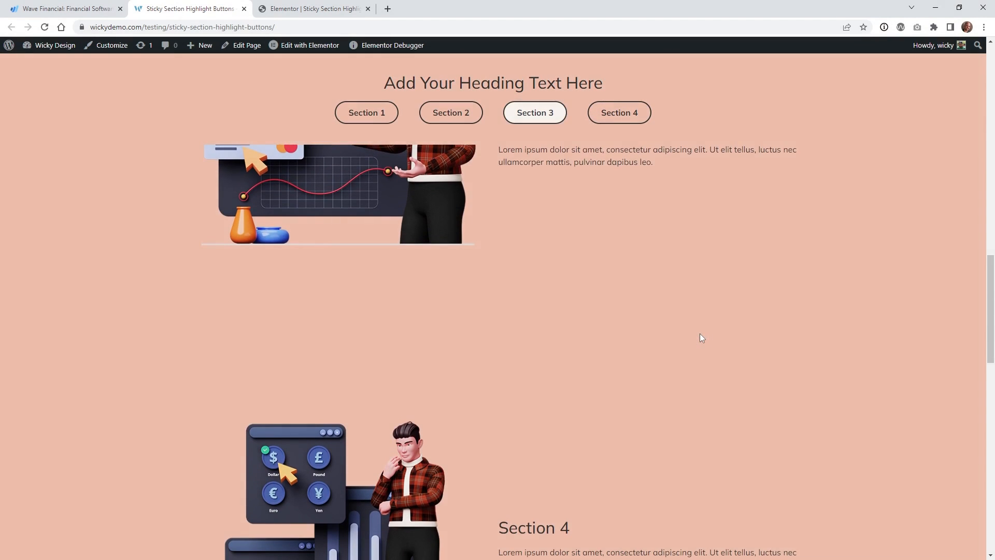
{"action": "scroll", "coordinate": [699, 334], "scroll_direction": "down", "scroll_amount": 2}
{"action": "scroll", "coordinate": [501, 266], "scroll_direction": "up", "scroll_amount": 1}
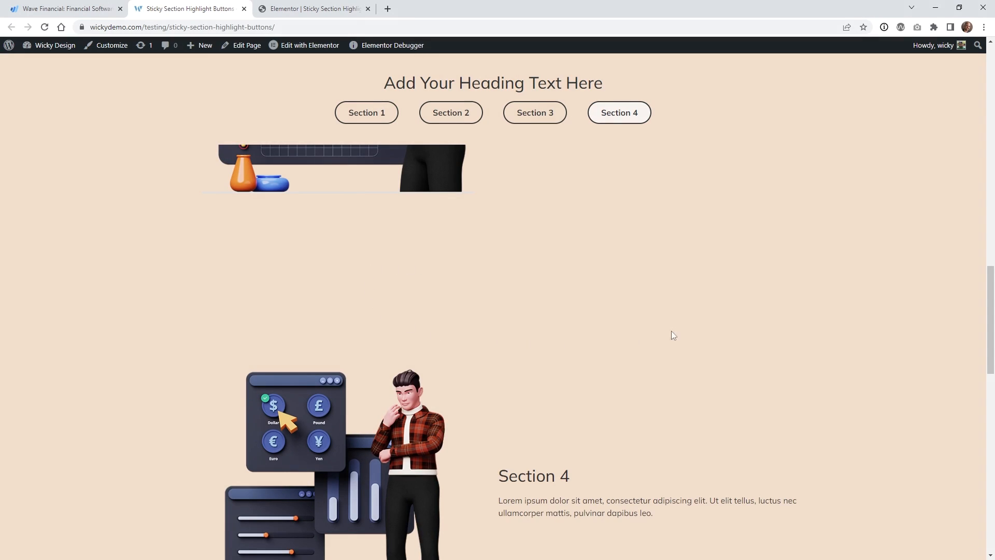
Return to the Elementor editor and inspect the advanced and layout settings of the empty inner section above Section 4
{"action": "left_click", "coordinate": [315, 9]}
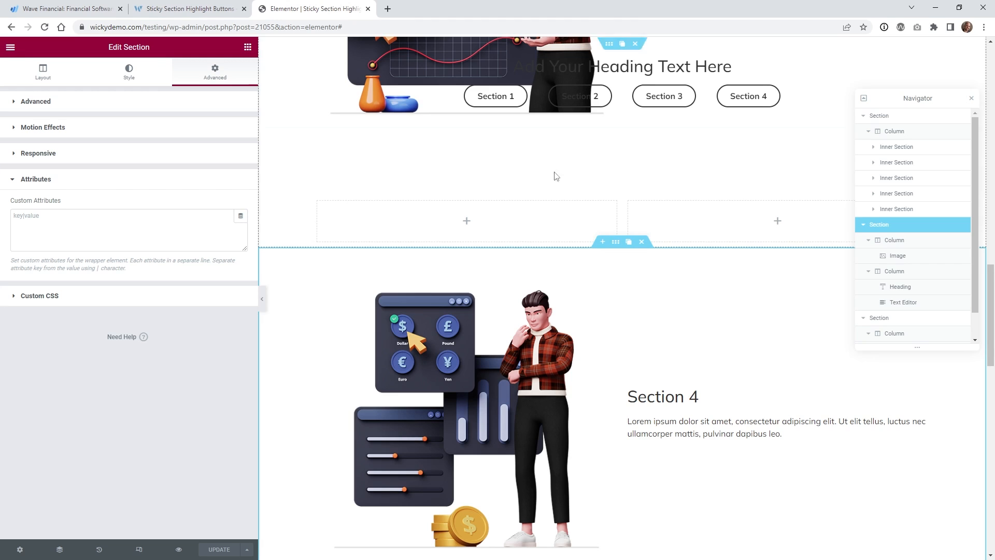
{"action": "left_click", "coordinate": [609, 190]}
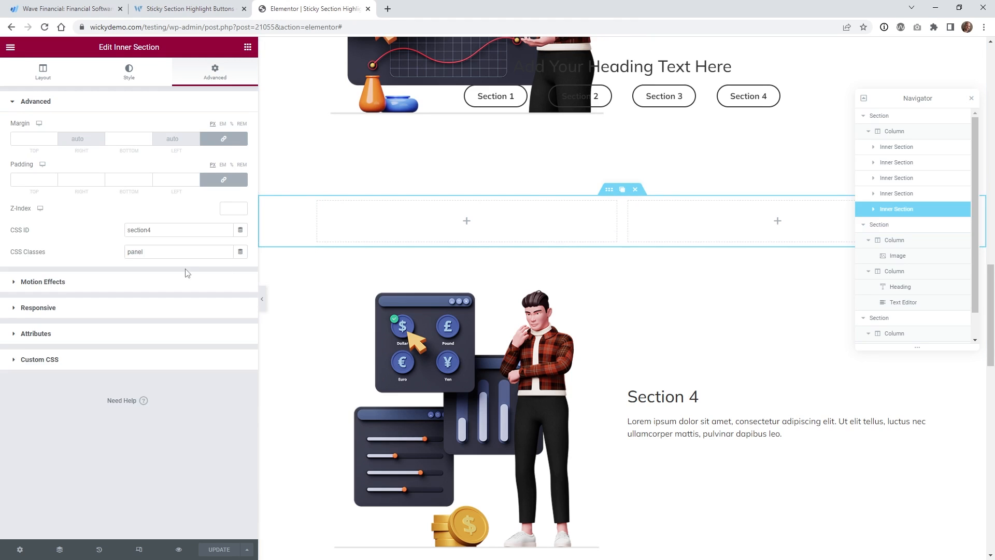
{"action": "left_click", "coordinate": [43, 72]}
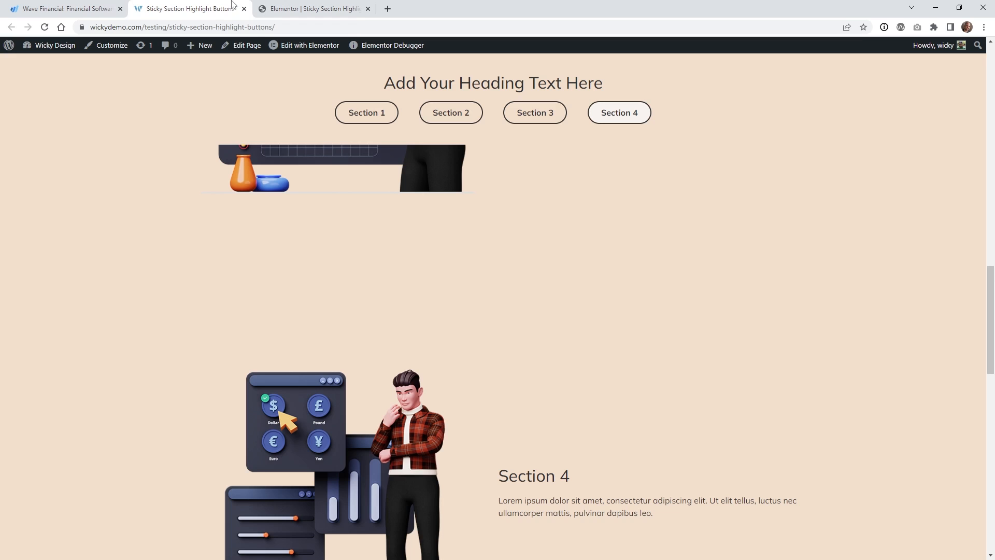
Switch back to the live page and review the transition between Section 3 and Section 4 again
{"action": "left_click", "coordinate": [189, 9]}
{"action": "mouse_move", "coordinate": [990, 310]}
{"action": "left_mouse_down"}
{"action": "mouse_move", "coordinate": [988, 379]}
{"action": "mouse_move", "coordinate": [978, 309]}
{"action": "left_mouse_up"}
{"action": "left_click_drag", "start_coordinate": [977, 309], "coordinate": [977, 274]}
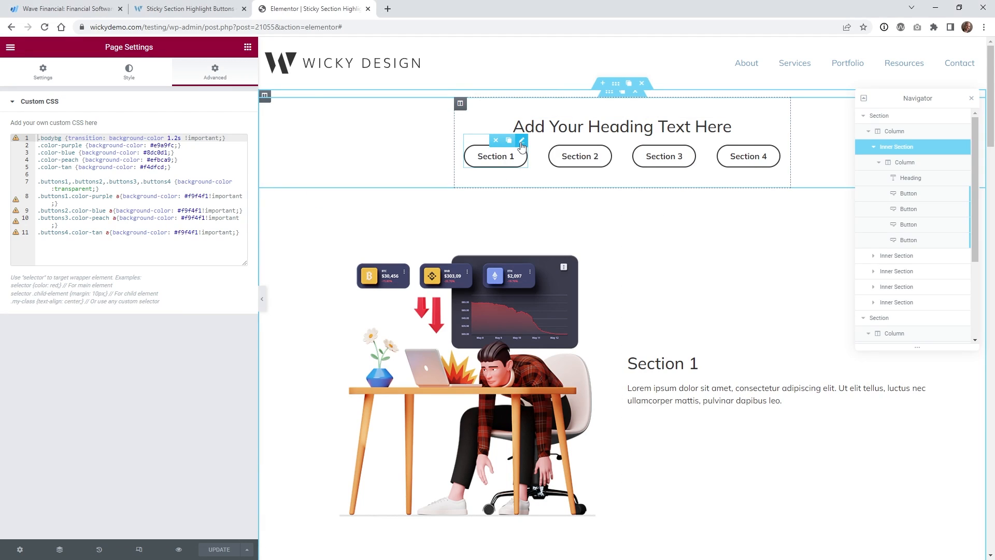
Inspect the link target of the Section 1 button and the CSS classes of the Section 1 and Section 2 buttons
{"action": "left_click", "coordinate": [521, 141]}
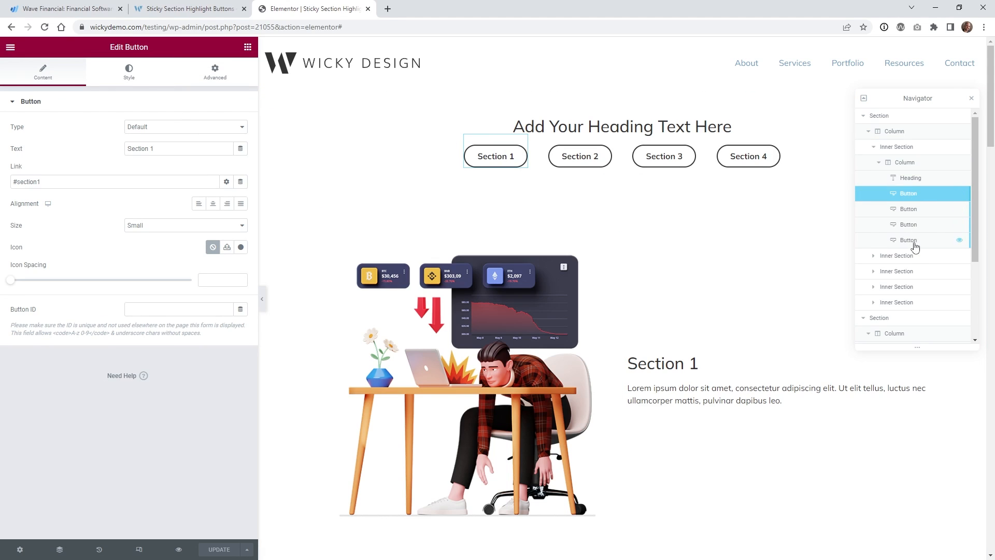
{"action": "left_click", "coordinate": [217, 78]}
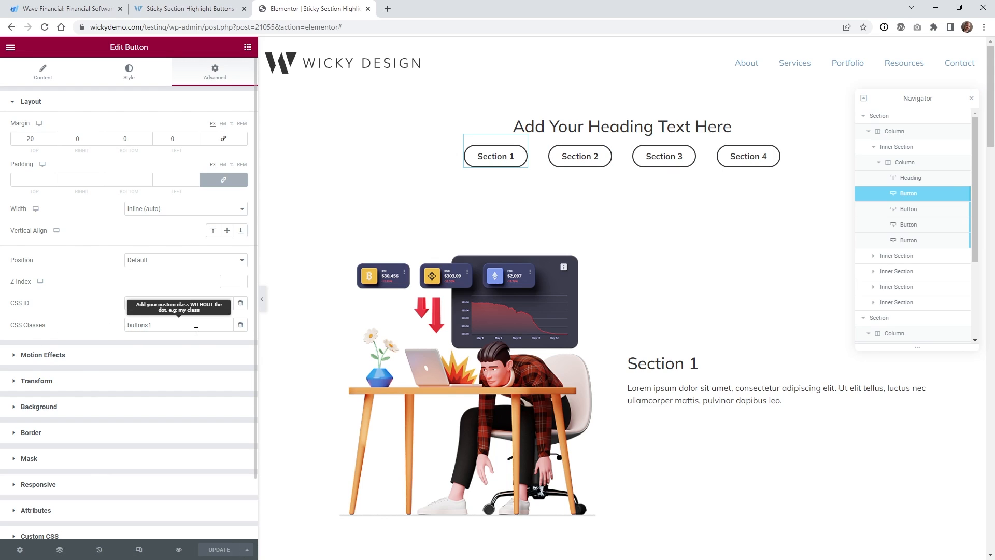
{"action": "scroll", "coordinate": [144, 354], "scroll_direction": "down", "scroll_amount": 2}
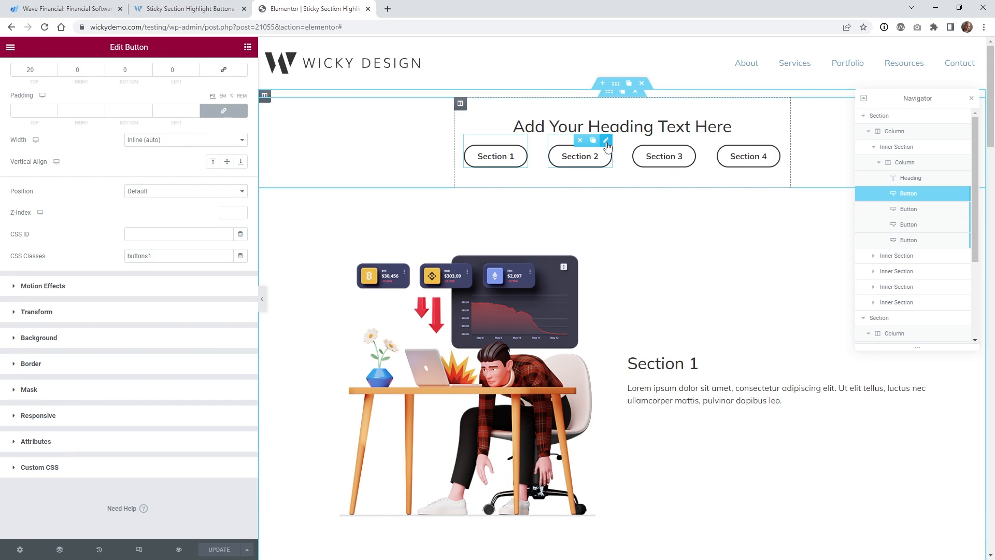
{"action": "left_click", "coordinate": [606, 141]}
{"action": "left_click", "coordinate": [220, 72]}
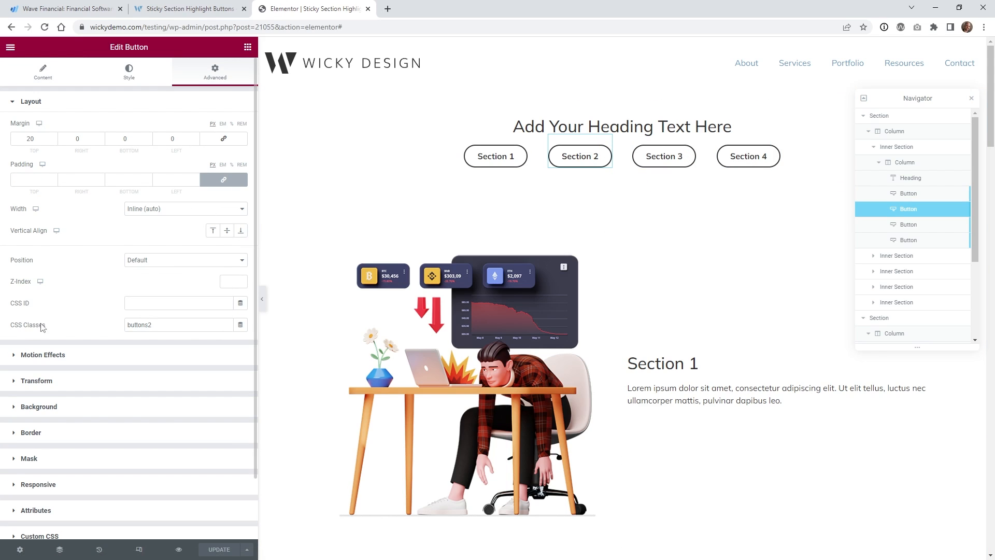
Open the page's custom CSS, enlarge the code editor, and examine the rule giving the four button classes a transparent background
{"action": "left_click", "coordinate": [20, 549]}
{"action": "left_click", "coordinate": [210, 75]}
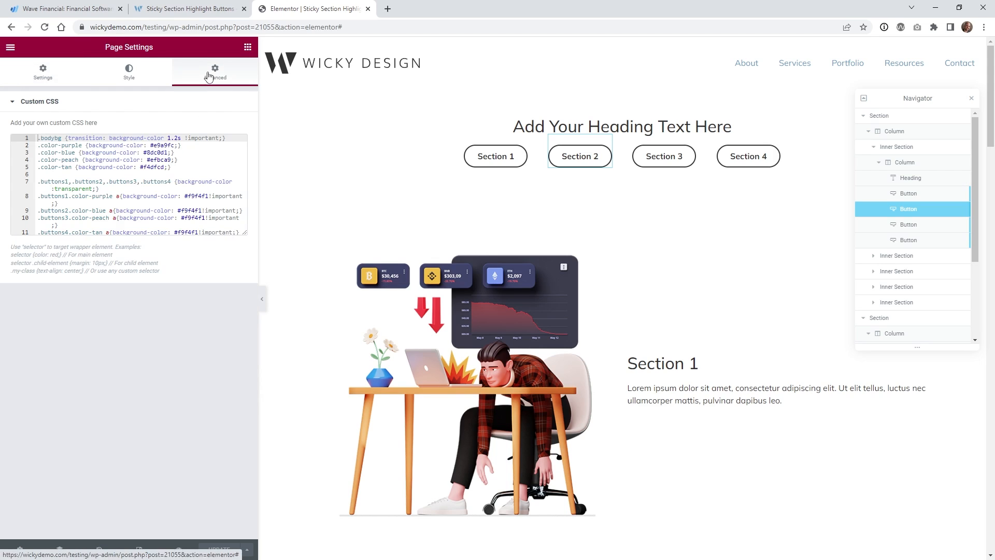
{"action": "left_click_drag", "start_coordinate": [244, 232], "coordinate": [246, 268]}
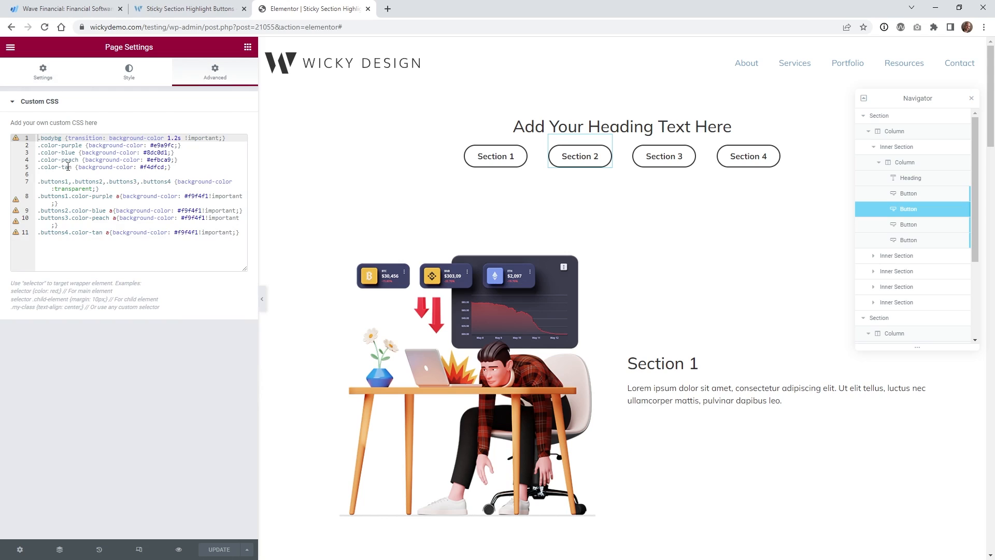
{"action": "left_click", "coordinate": [56, 181]}
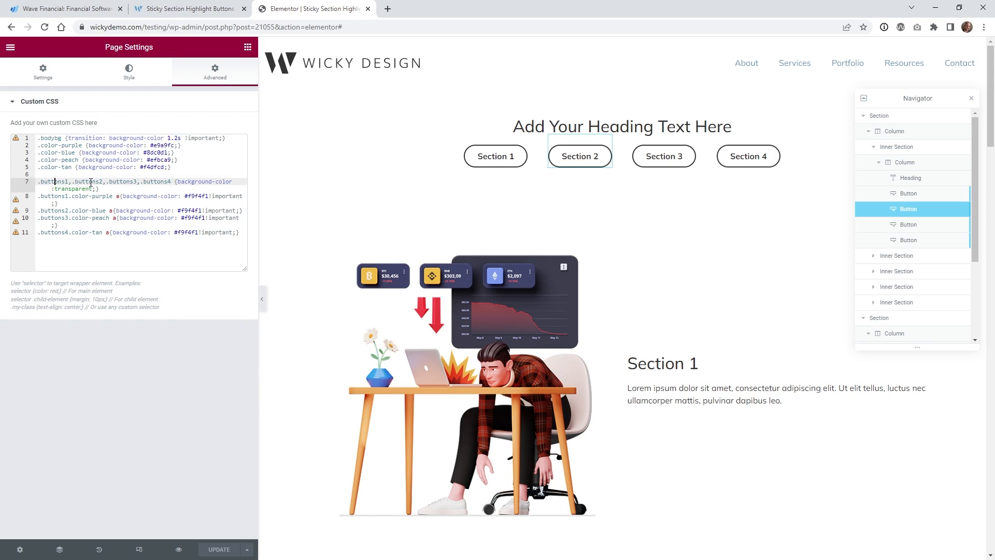
{"action": "left_click", "coordinate": [120, 182]}
{"action": "left_click", "coordinate": [75, 189]}
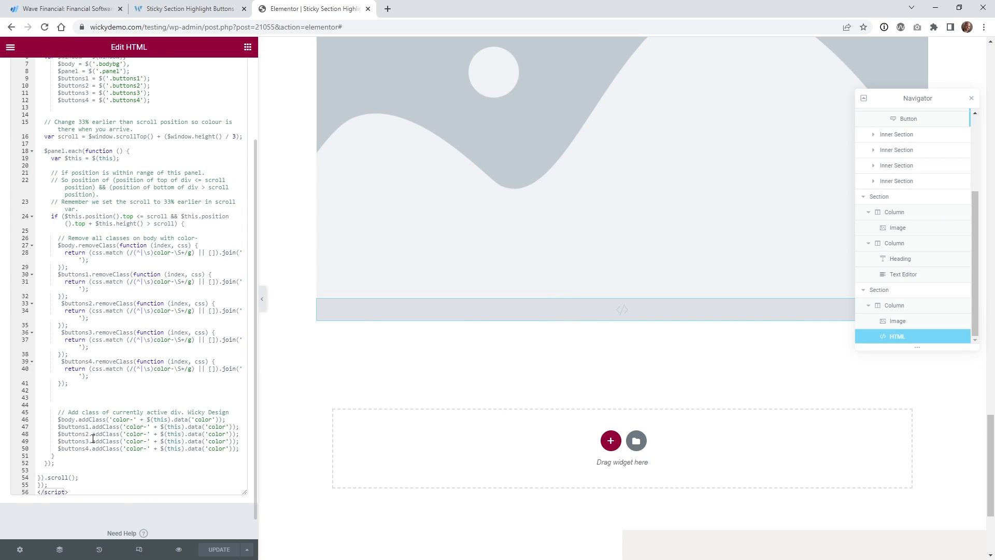
Examine the addClass lines for the buttons in the HTML widget's script, and reopen the page's custom CSS
{"action": "left_click", "coordinate": [71, 427]}
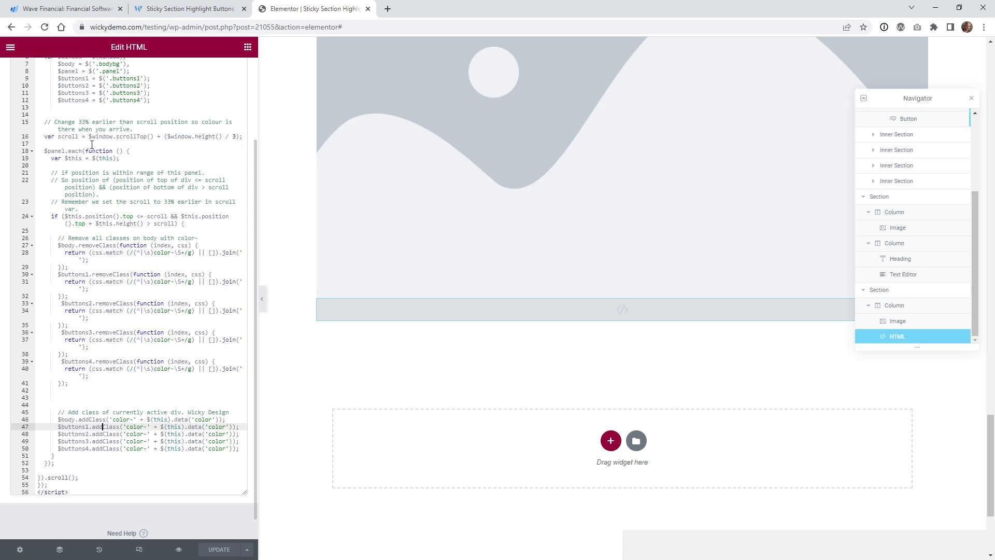
{"action": "left_click", "coordinate": [25, 553]}
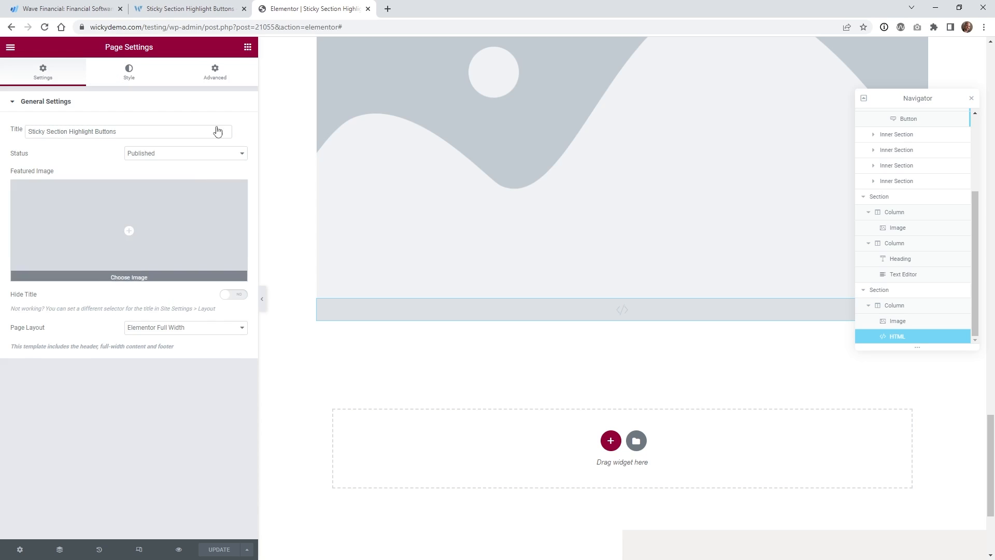
{"action": "left_click", "coordinate": [212, 69]}
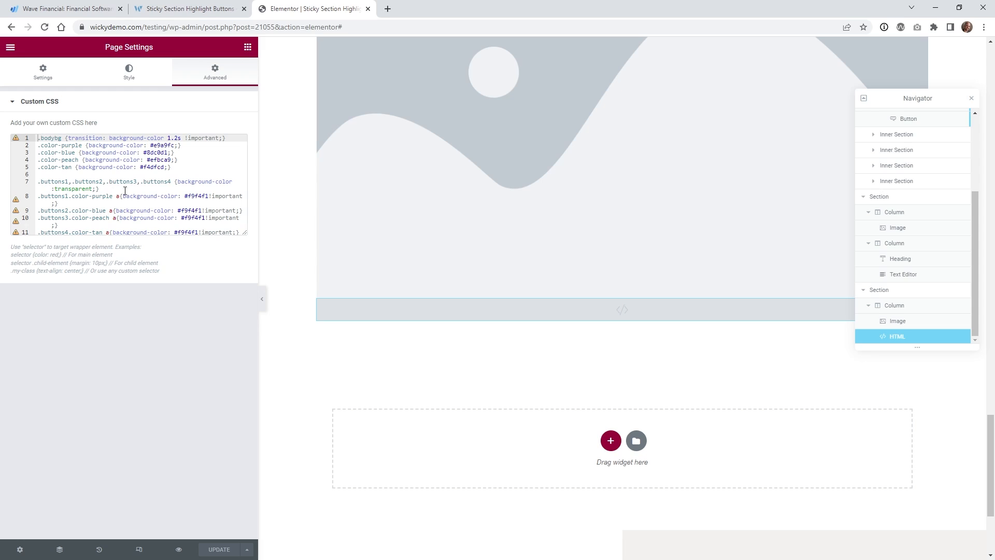
Enlarge the custom CSS editor to show every rule, and examine the button highlight rules using background colour #f9f4f1
{"action": "mouse_move", "coordinate": [244, 232]}
{"action": "left_mouse_down"}
{"action": "mouse_move", "coordinate": [248, 266]}
{"action": "mouse_move", "coordinate": [248, 243]}
{"action": "left_mouse_up"}
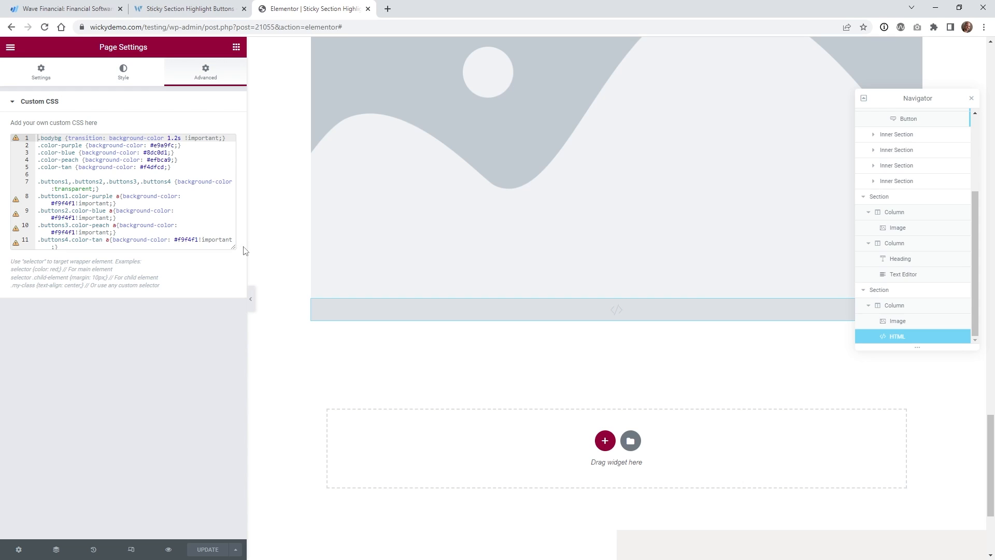
{"action": "left_click_drag", "start_coordinate": [233, 247], "coordinate": [233, 287]}
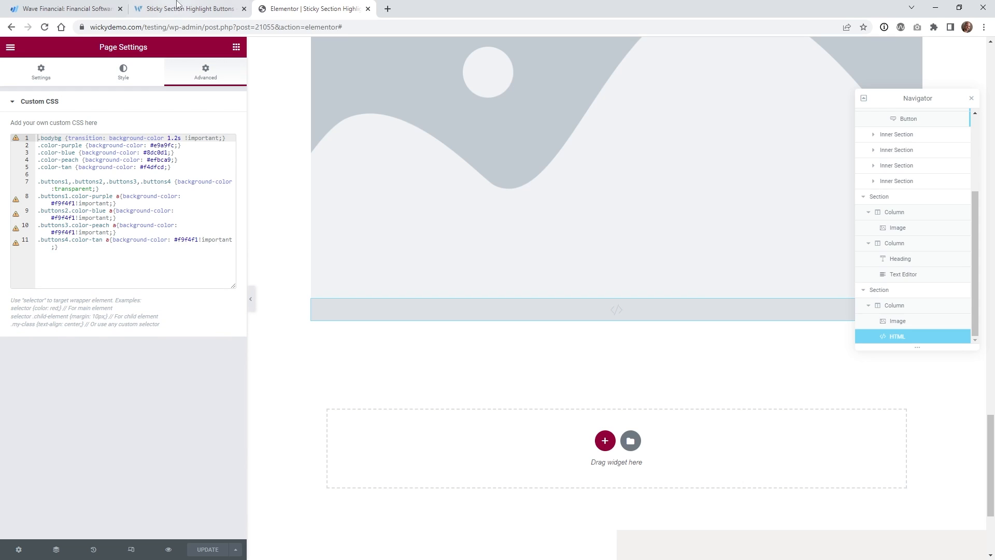
{"action": "scroll", "coordinate": [481, 295], "scroll_direction": "up", "scroll_amount": 1}
{"action": "scroll", "coordinate": [479, 293], "scroll_direction": "up", "scroll_amount": 4}
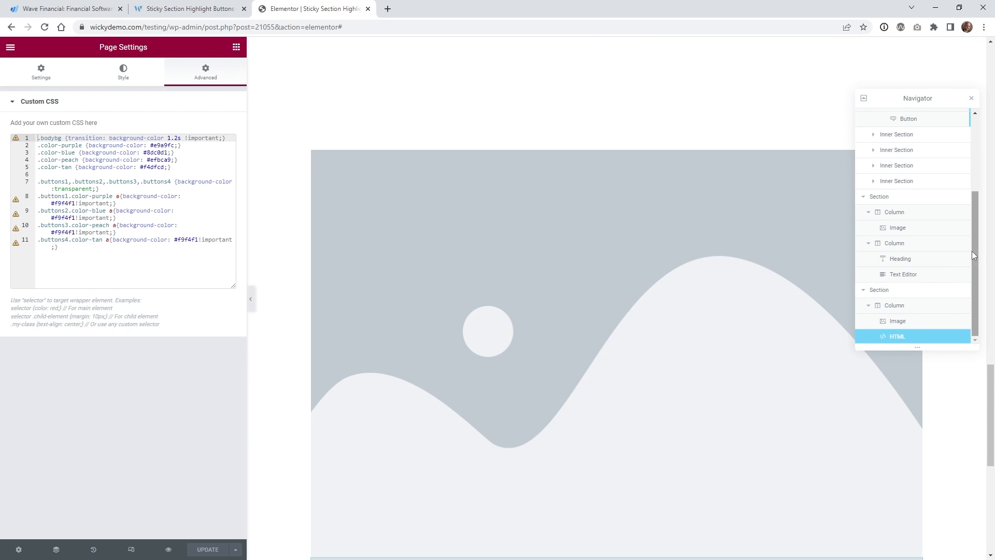
Examine the removeClass and addClass lines for the body and buttons in the HTML widget's script, and return to the top of the live page
{"action": "left_click", "coordinate": [905, 344]}
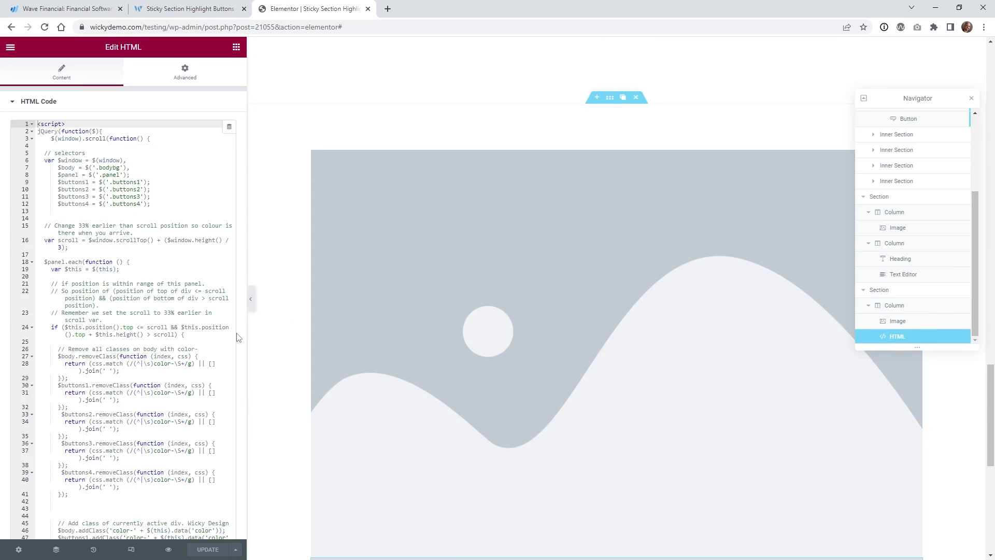
{"action": "scroll", "coordinate": [140, 382], "scroll_direction": "down", "scroll_amount": 3}
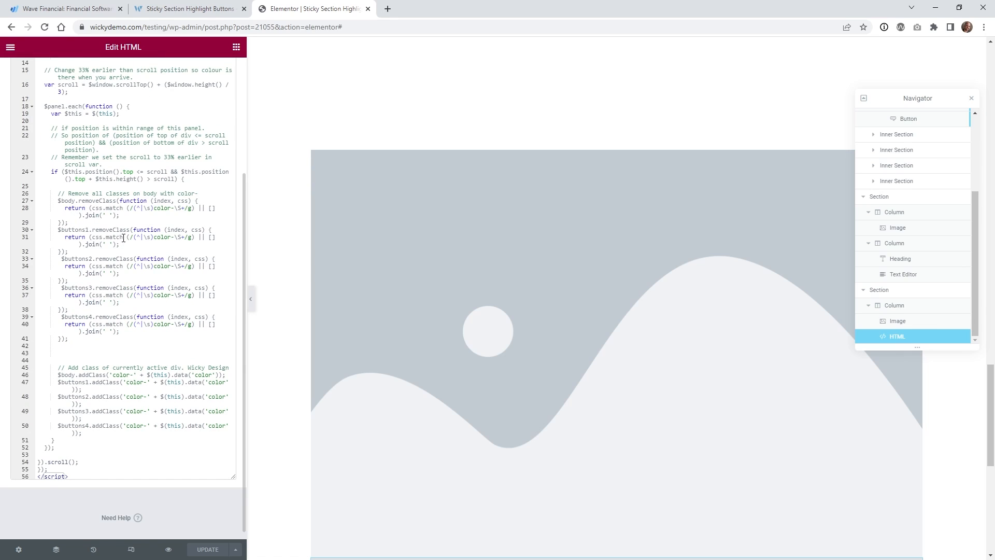
{"action": "left_click", "coordinate": [78, 209]}
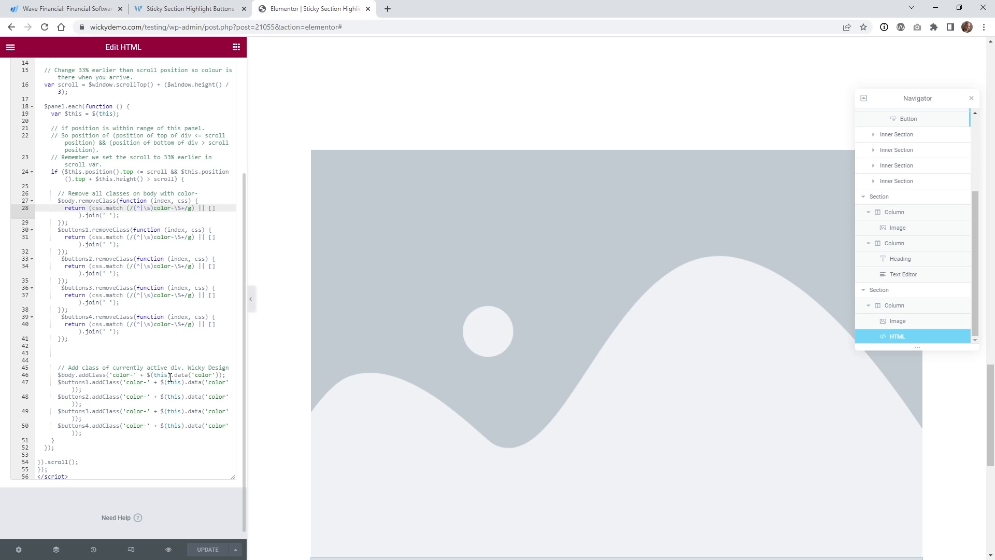
{"action": "scroll", "coordinate": [170, 378], "scroll_direction": "up", "scroll_amount": 3}
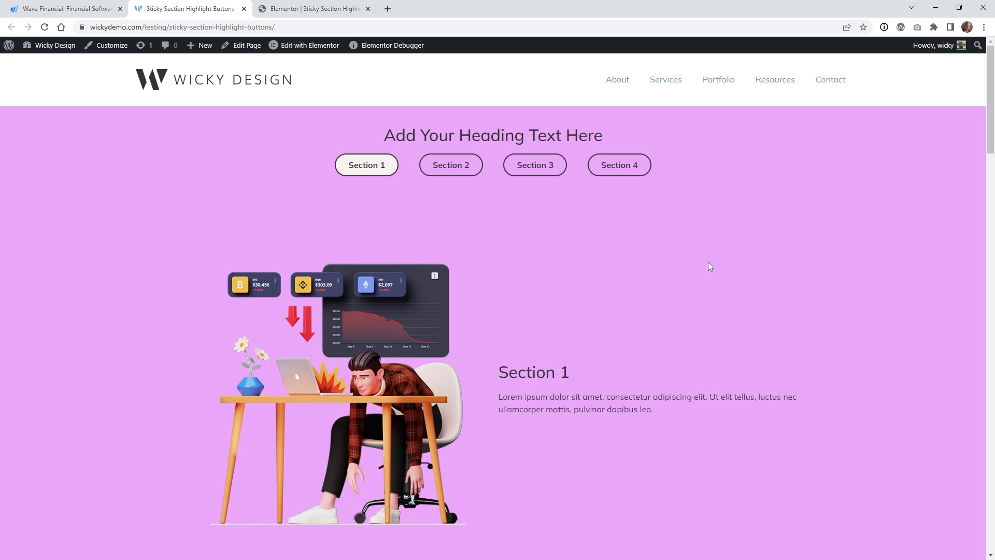